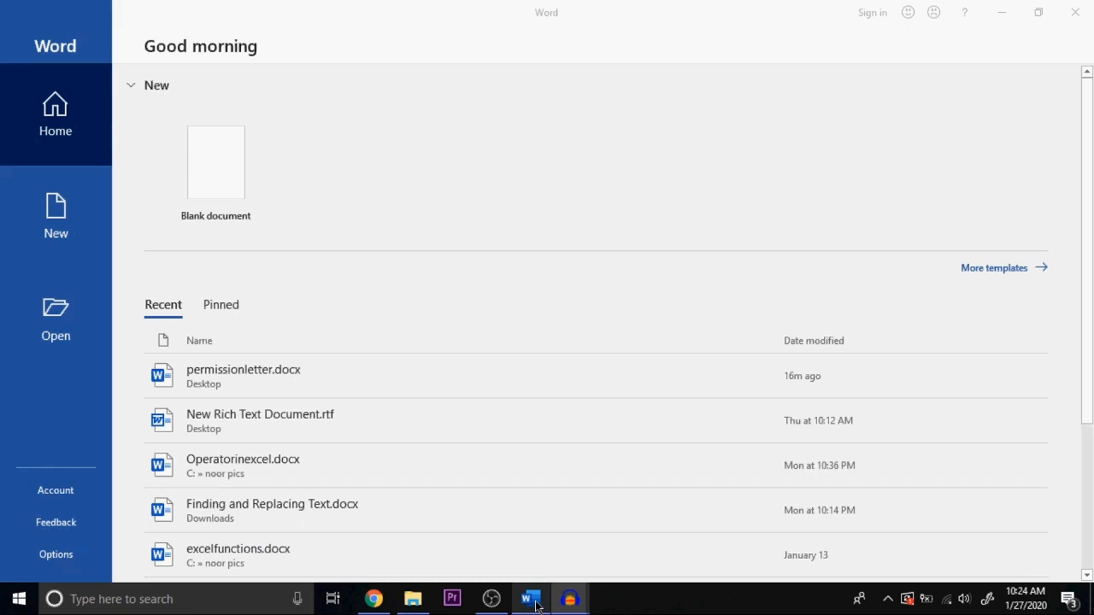
Open Word and create a new blank document.
click(532, 599)
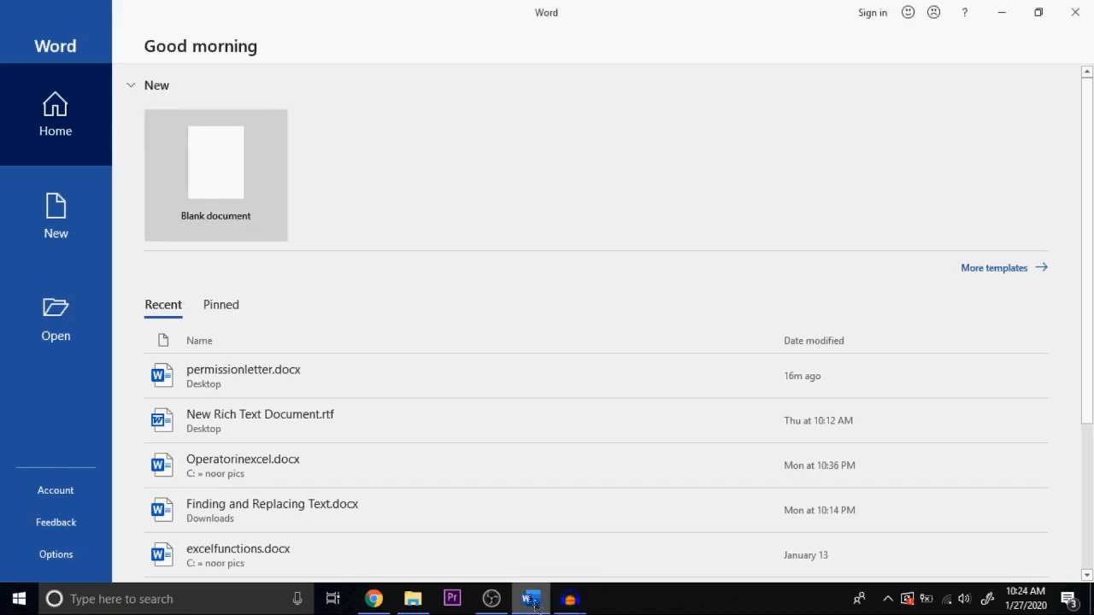
click(210, 175)
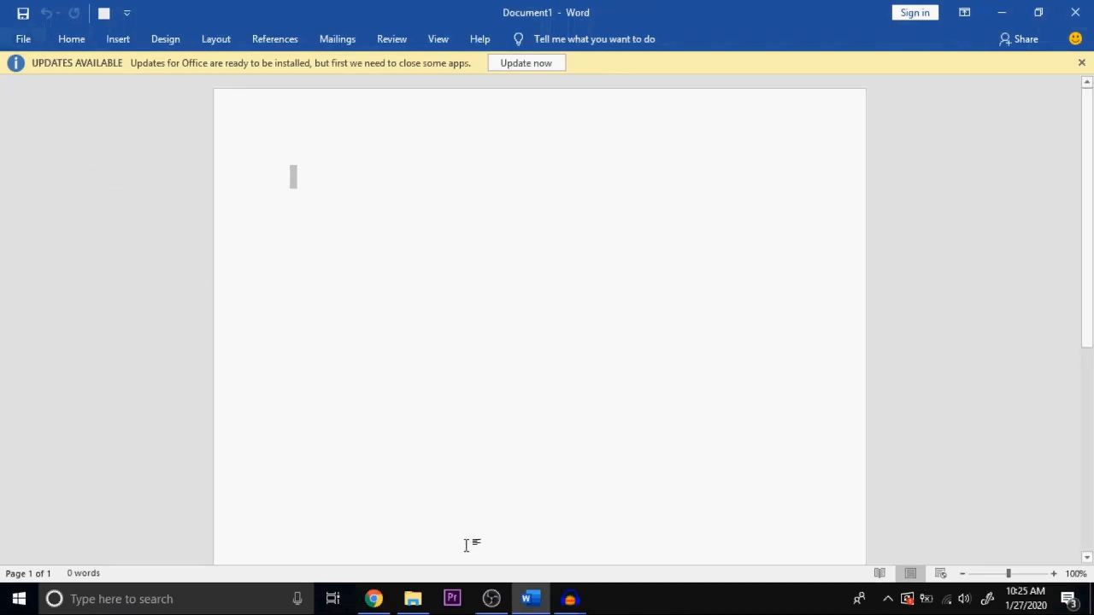
mouse_move(496, 605)
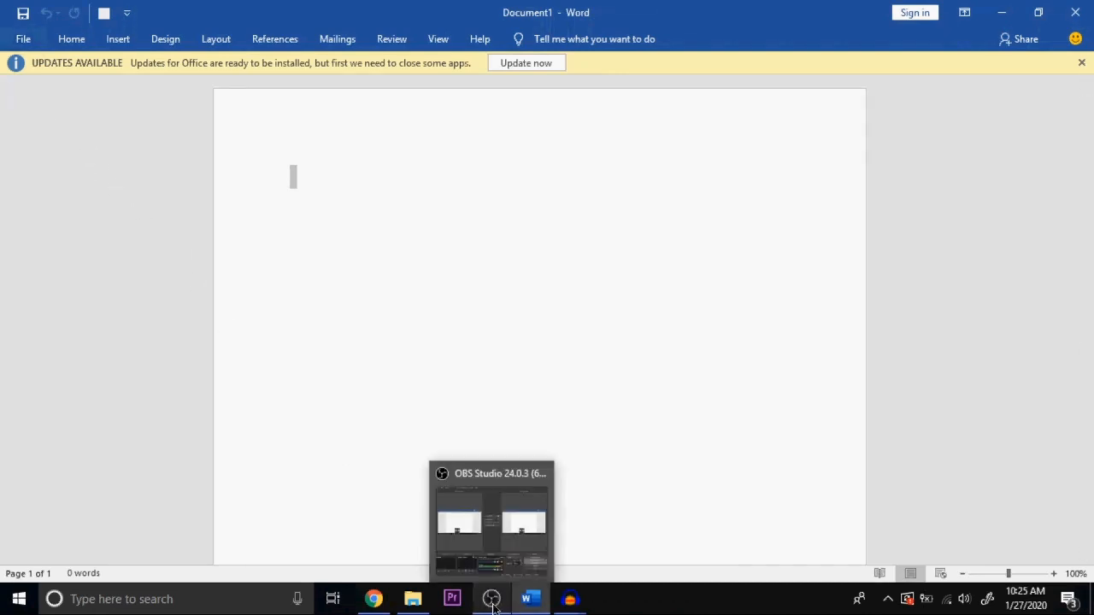
mouse_move(492, 527)
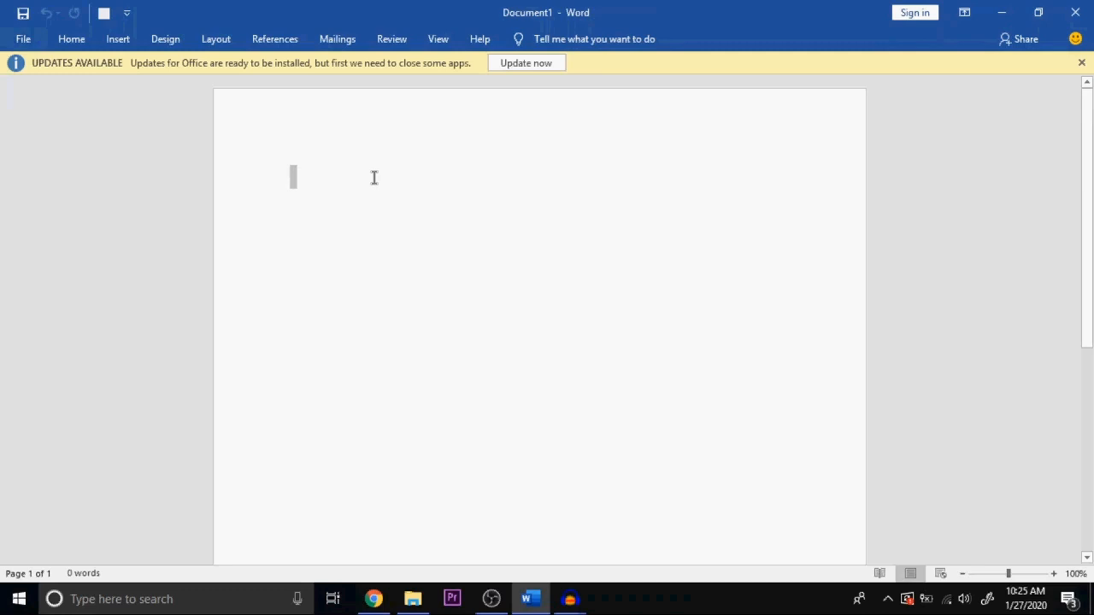
Set up a macro recording named sample5 and try Alt+A as its keyboard shortcut, leaving the shortcut customization without assigning it.
click(438, 43)
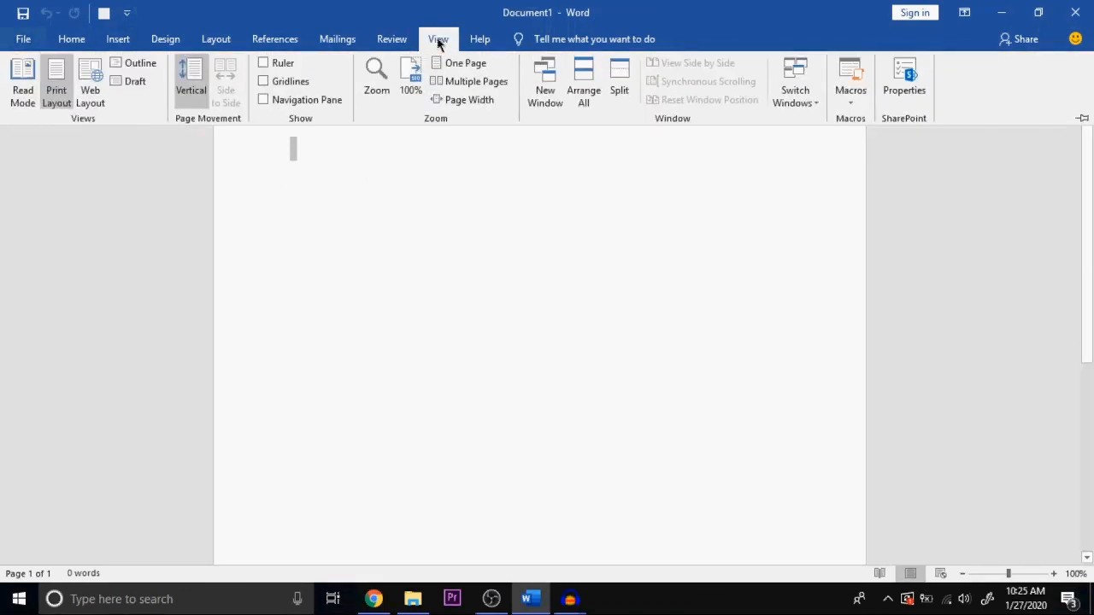
click(847, 95)
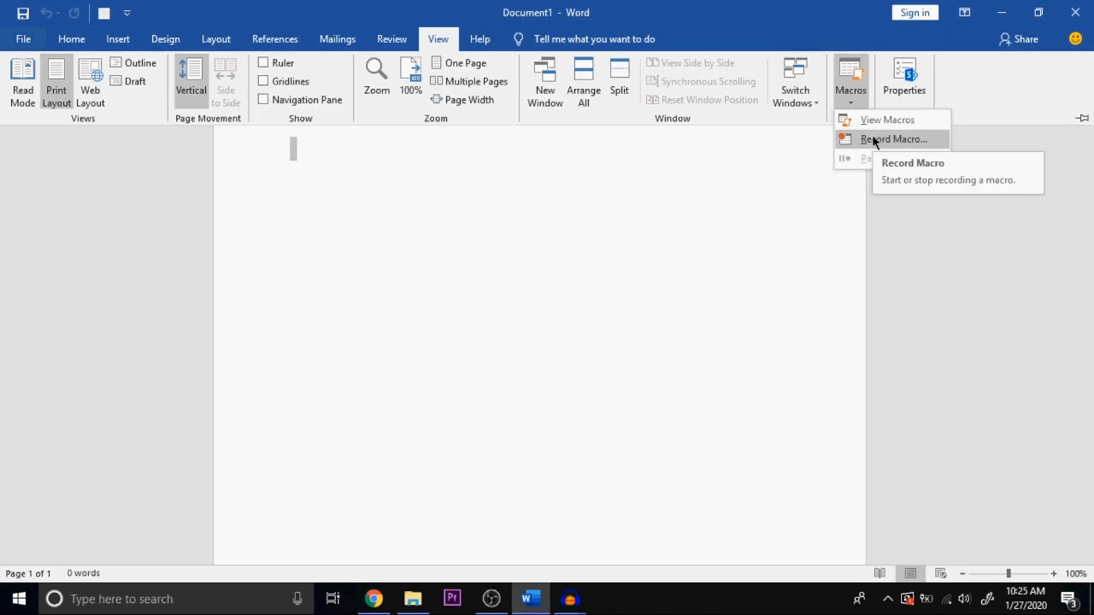
click(874, 141)
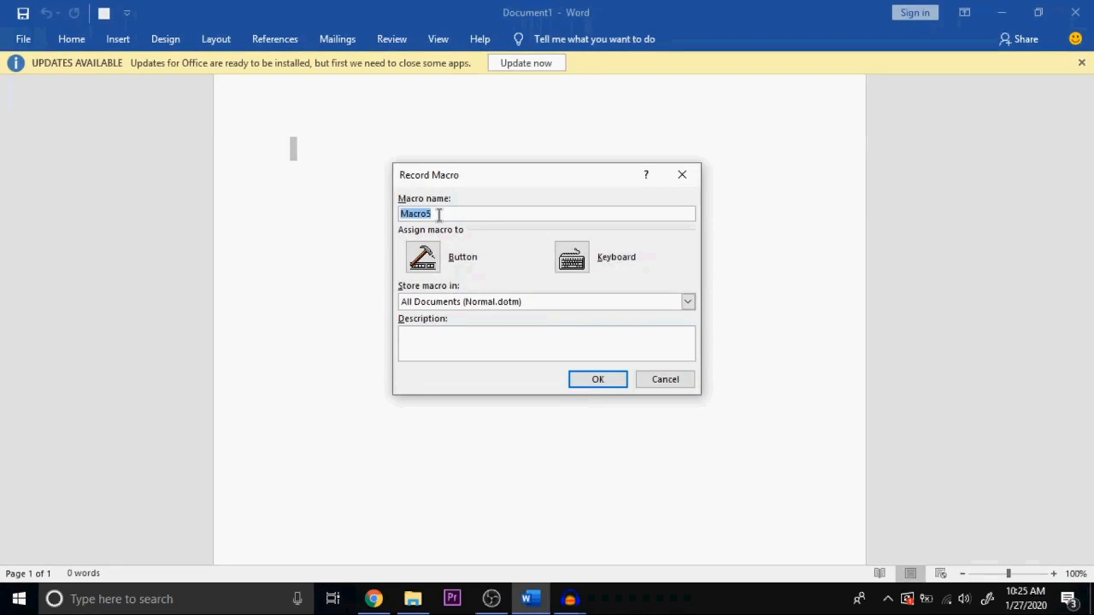
text(sample5)
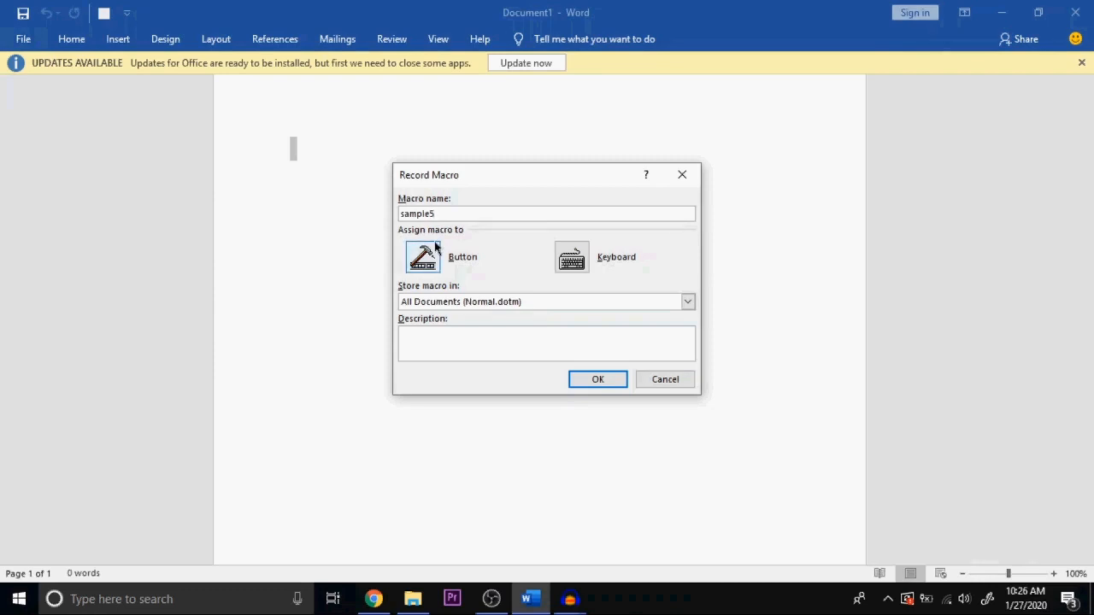
click(573, 258)
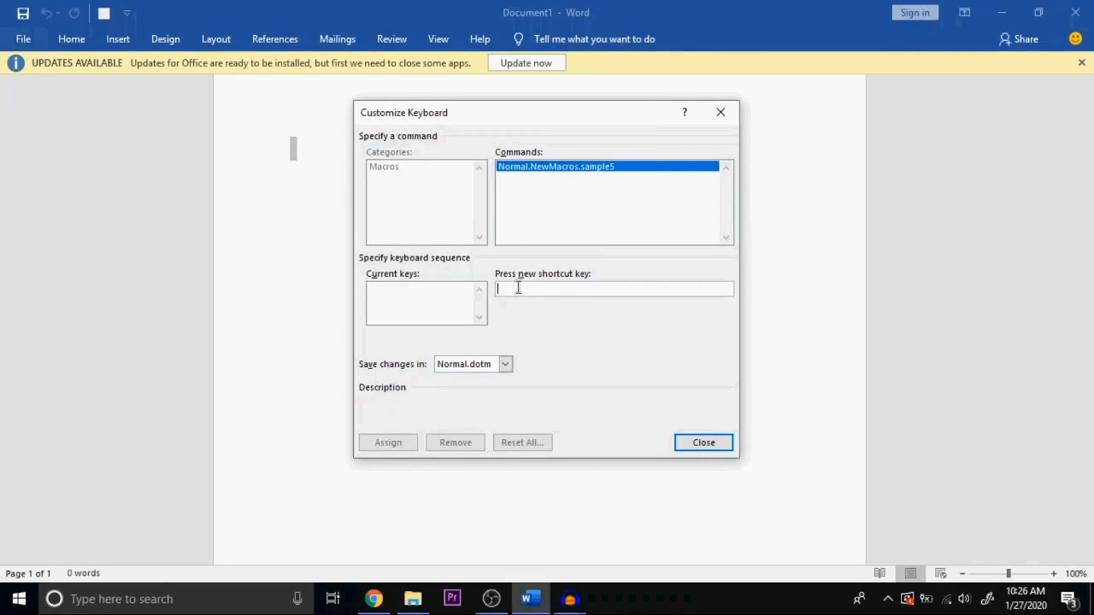
key(alt+j)
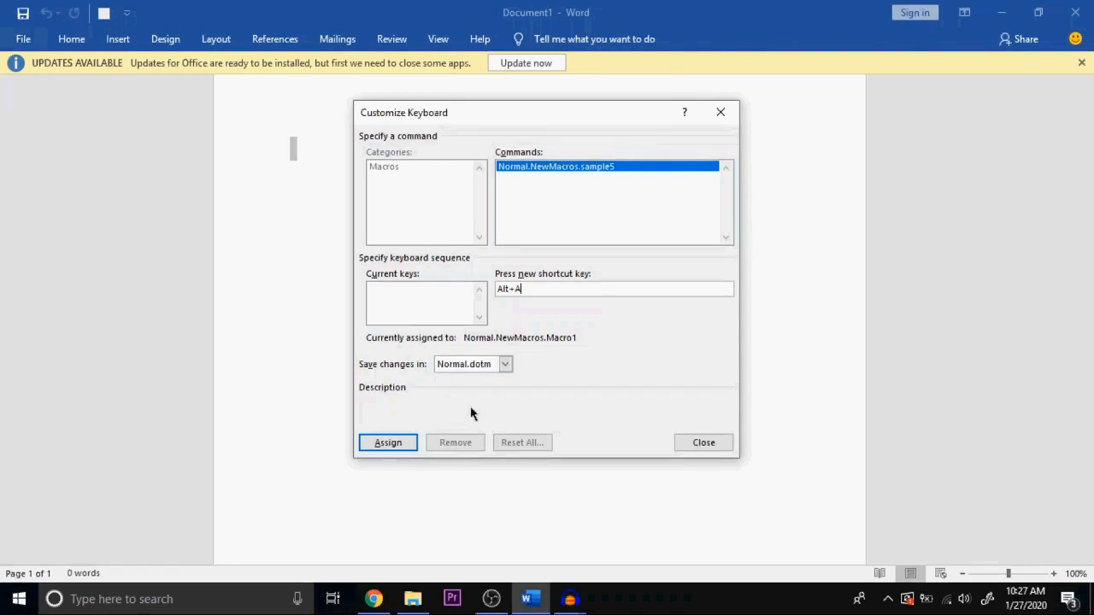
click(703, 443)
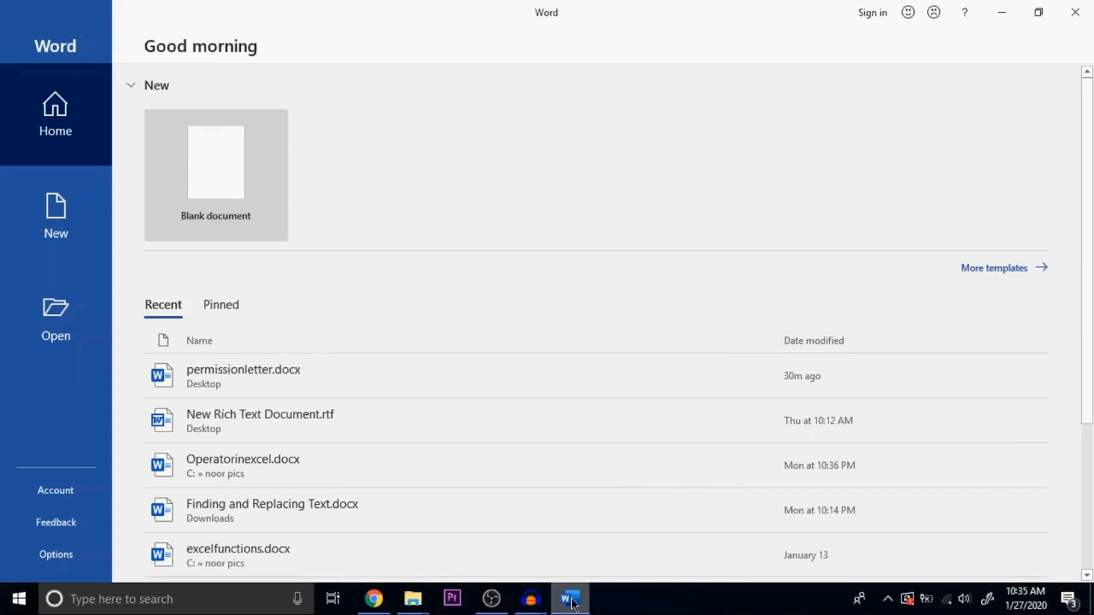
Create a new blank document and set up a macro recording named sample6.
click(219, 181)
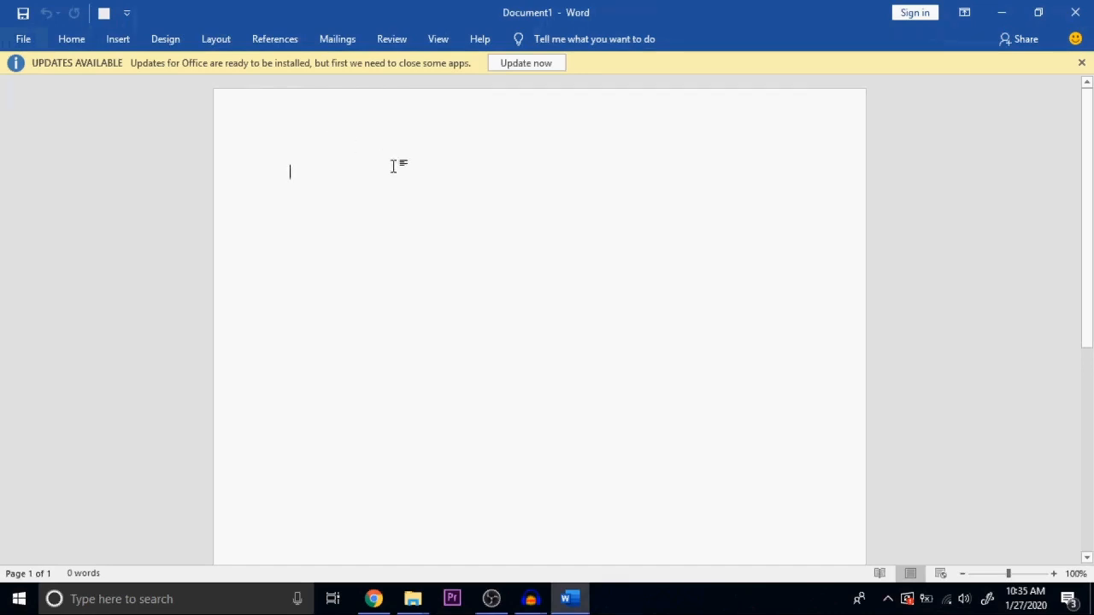
click(440, 41)
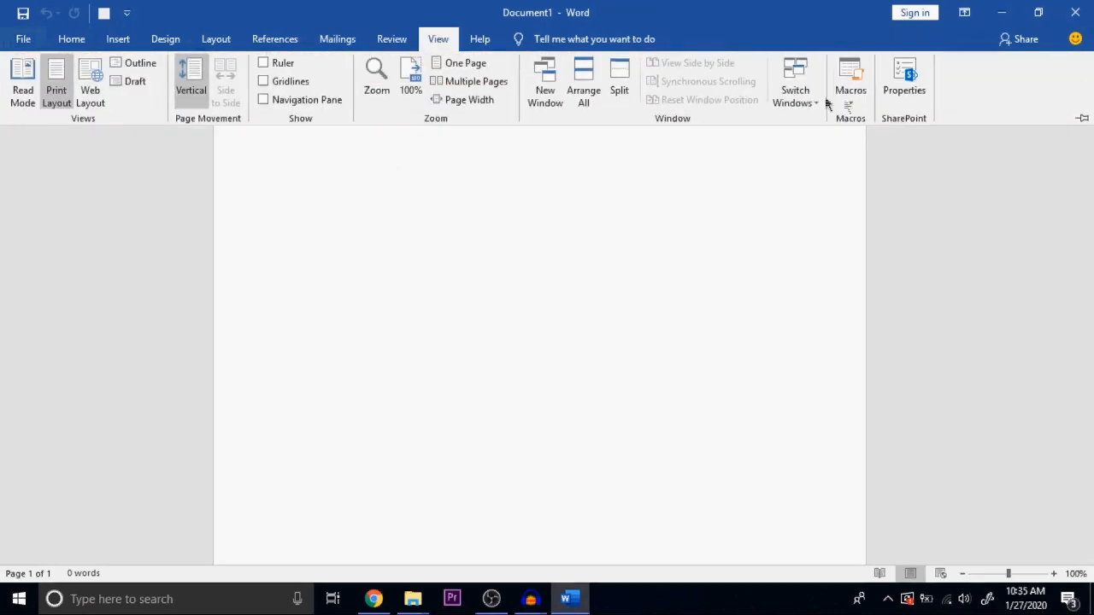
click(850, 101)
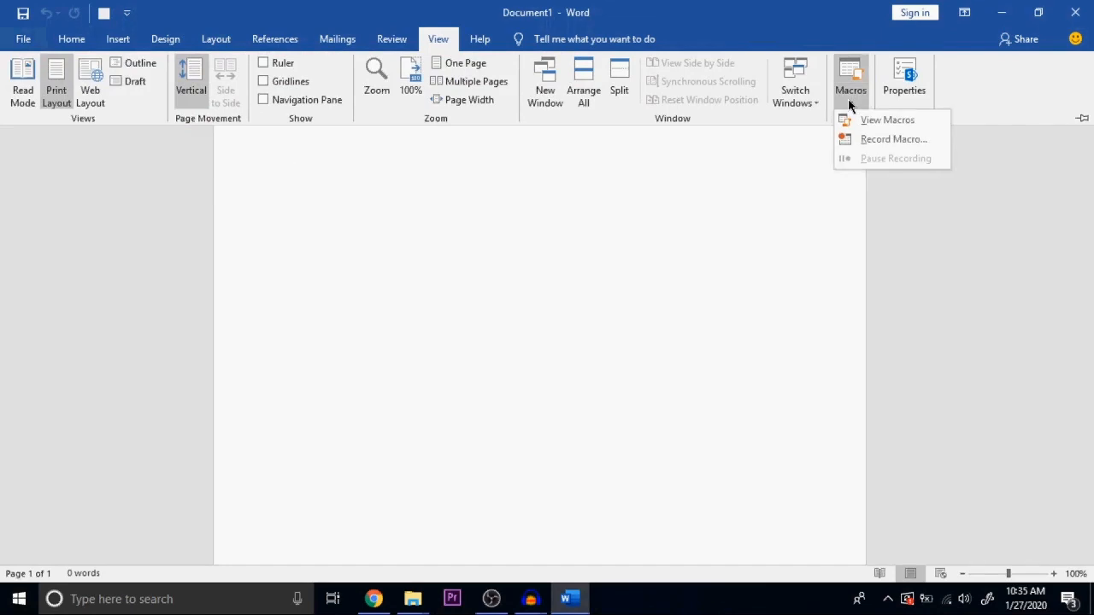
click(876, 140)
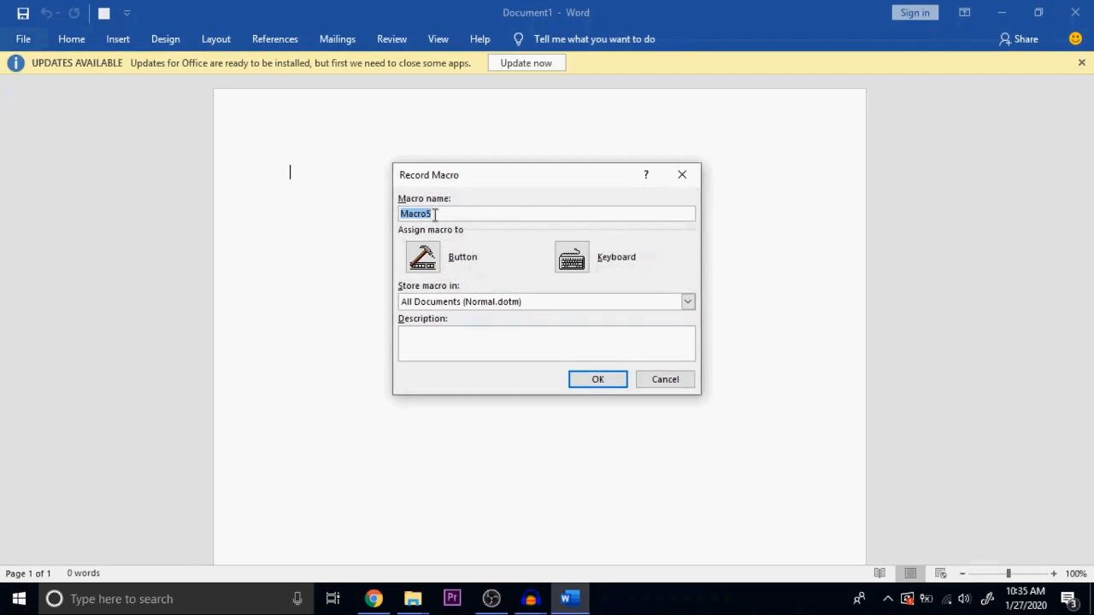
text(sample6)
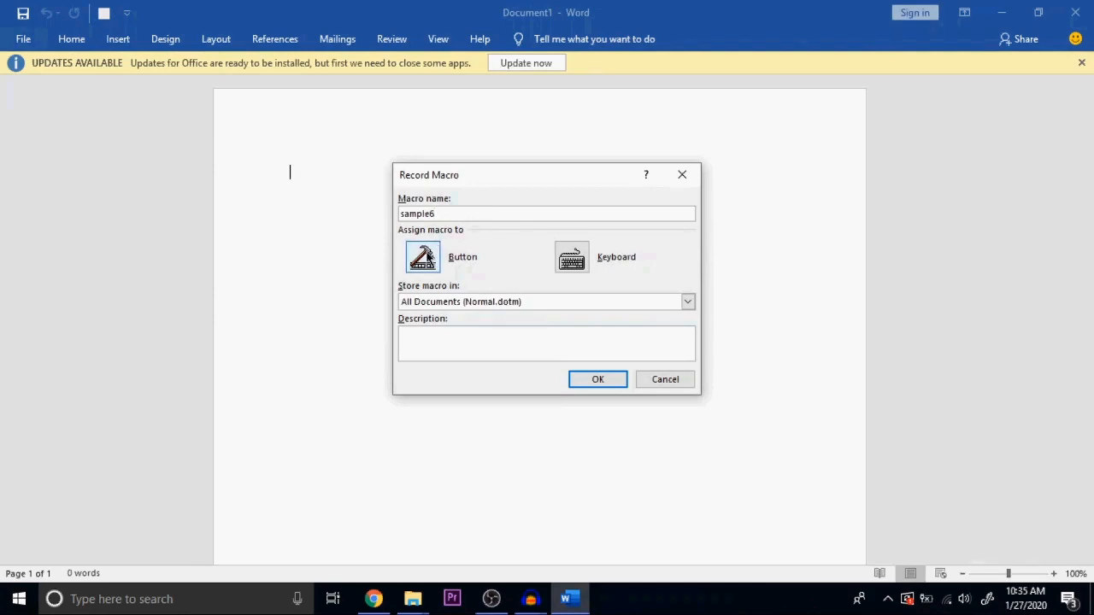
Assign the sample6 macro to a Quick Access Toolbar button with the orange shield symbol and start recording.
click(428, 258)
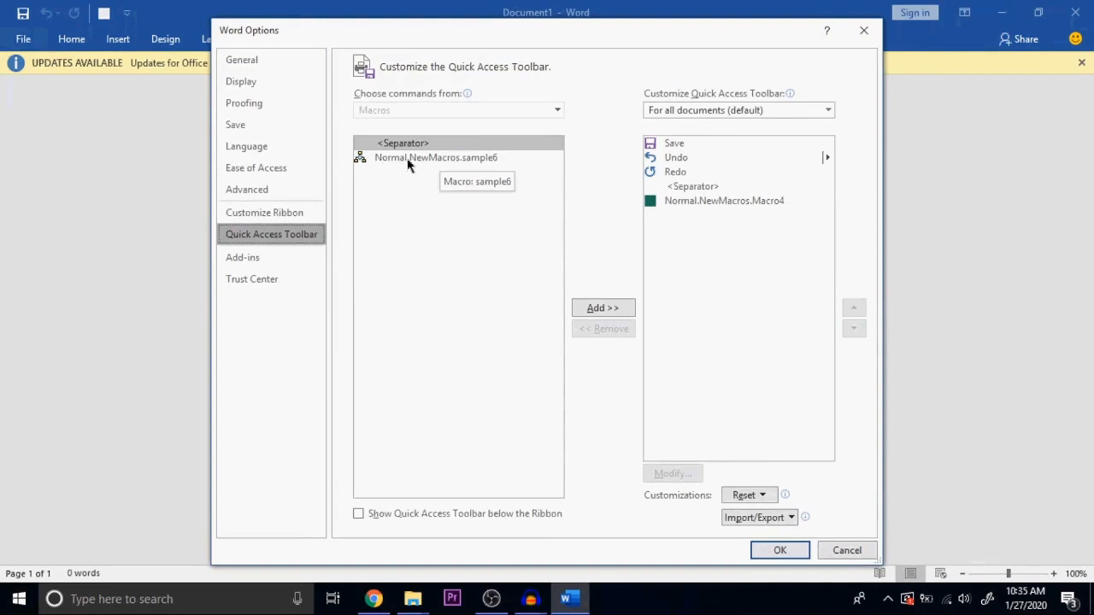
click(476, 160)
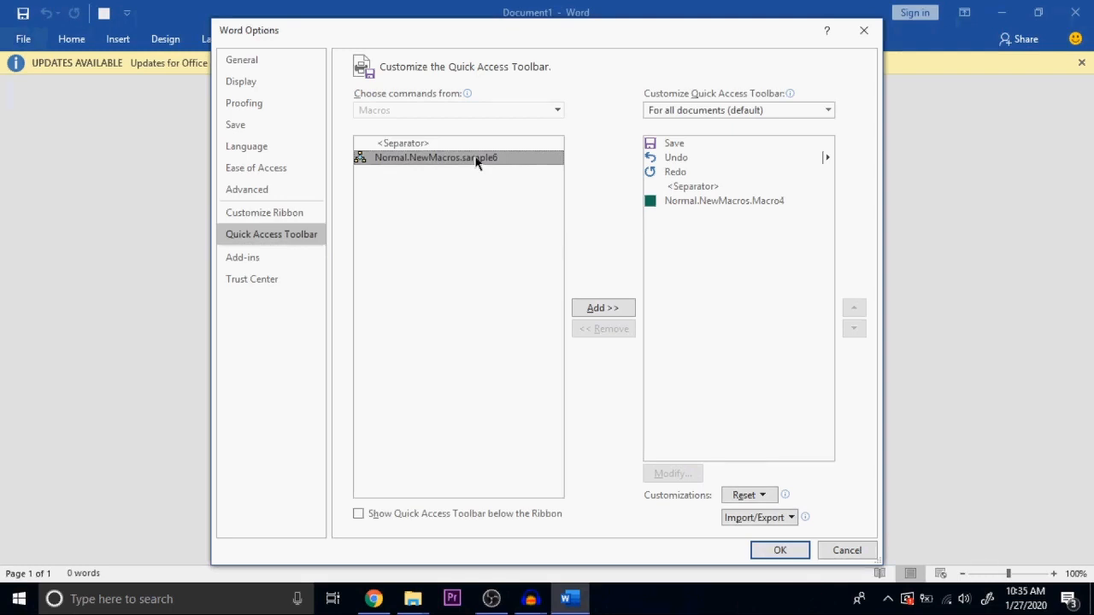
click(591, 311)
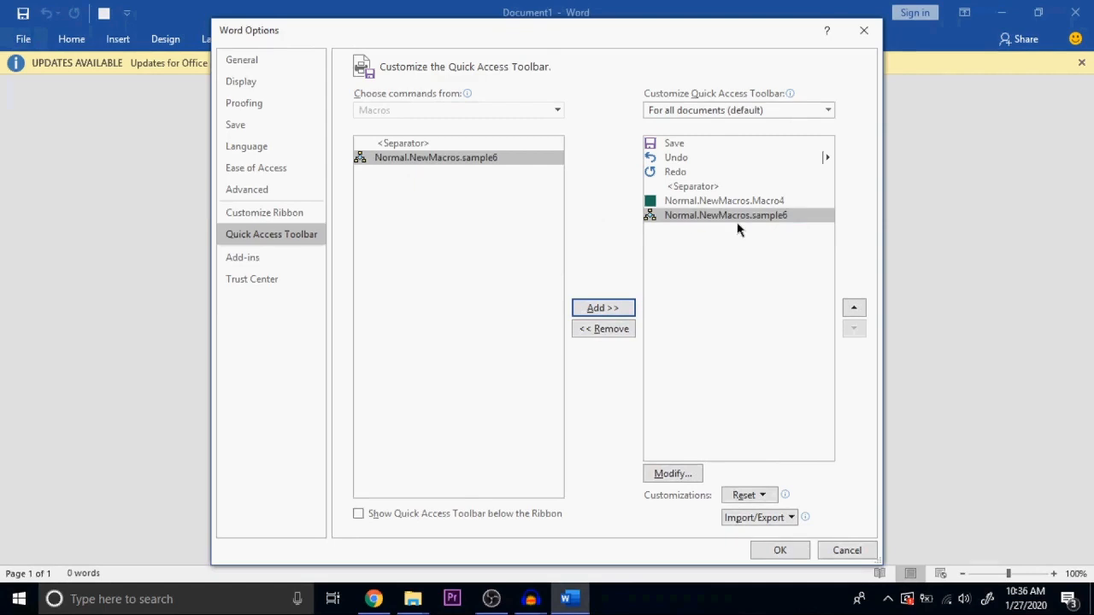
click(672, 475)
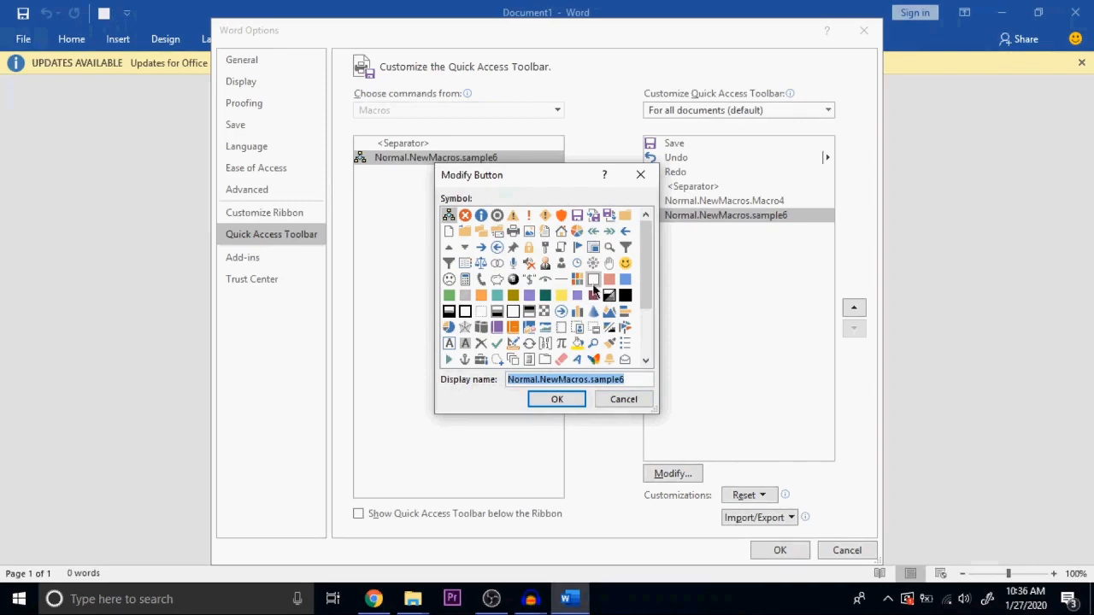
click(562, 220)
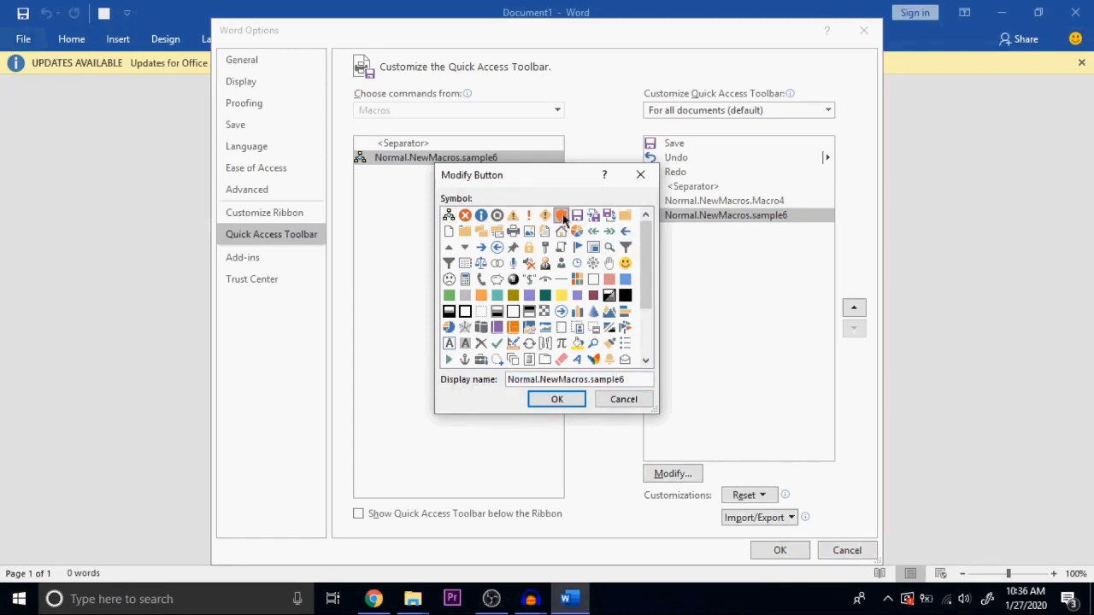
click(558, 399)
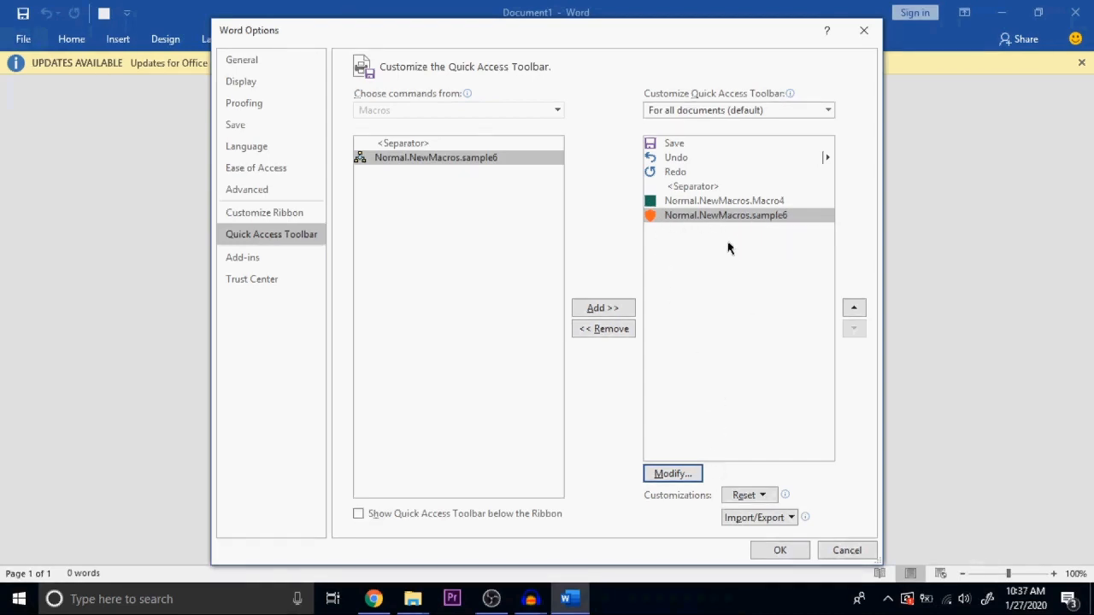
click(778, 551)
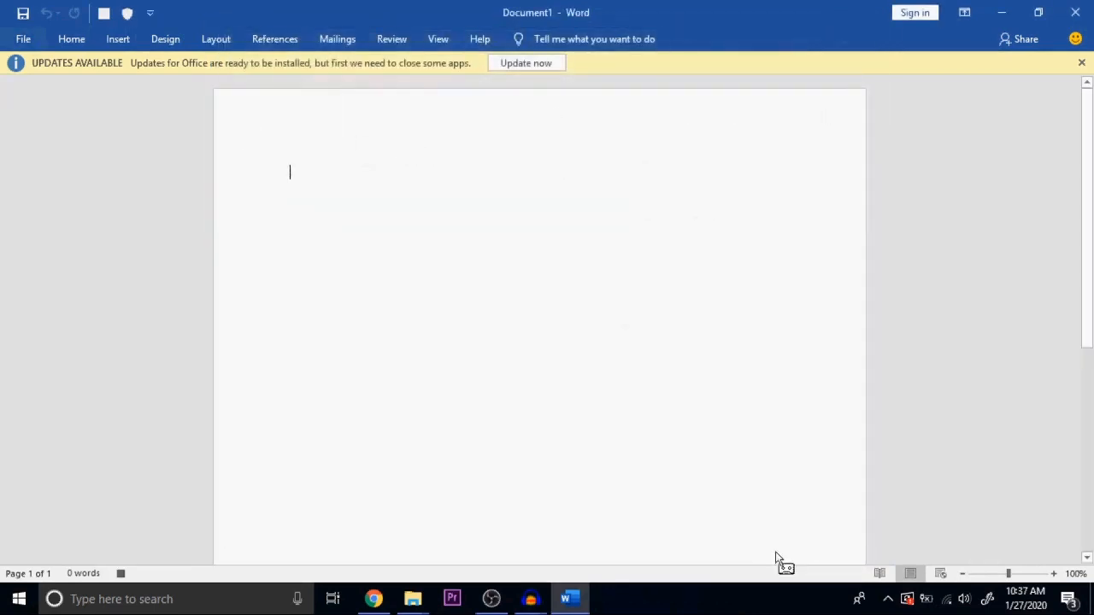
Write "This is to inform you all, that you have to assemble in the auditorium for the seminar" at the start of the document.
click(128, 16)
text(This is)
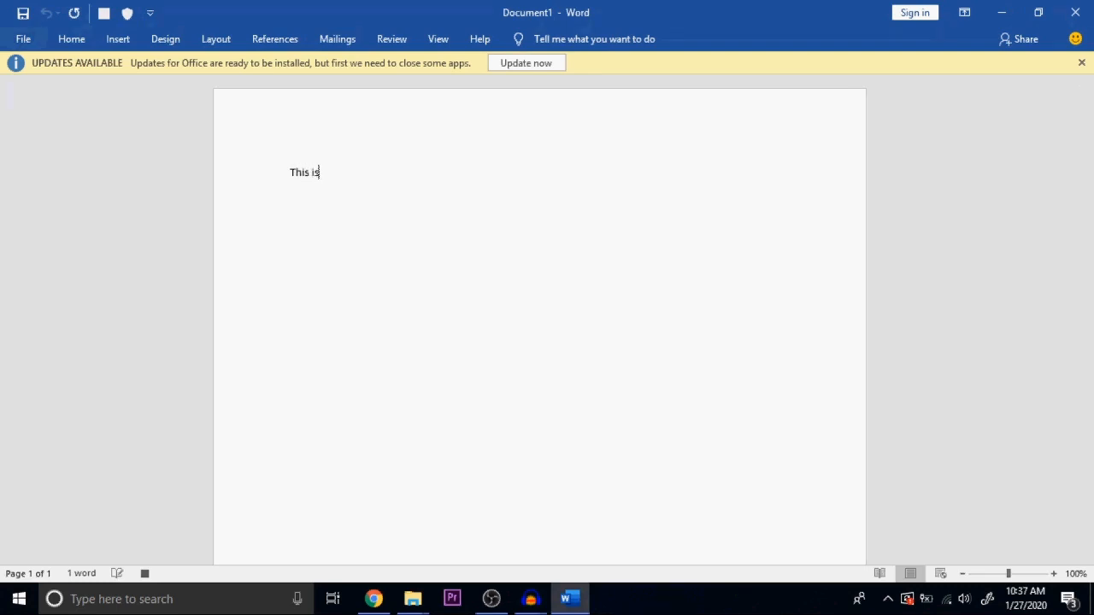
text( to inform yo)
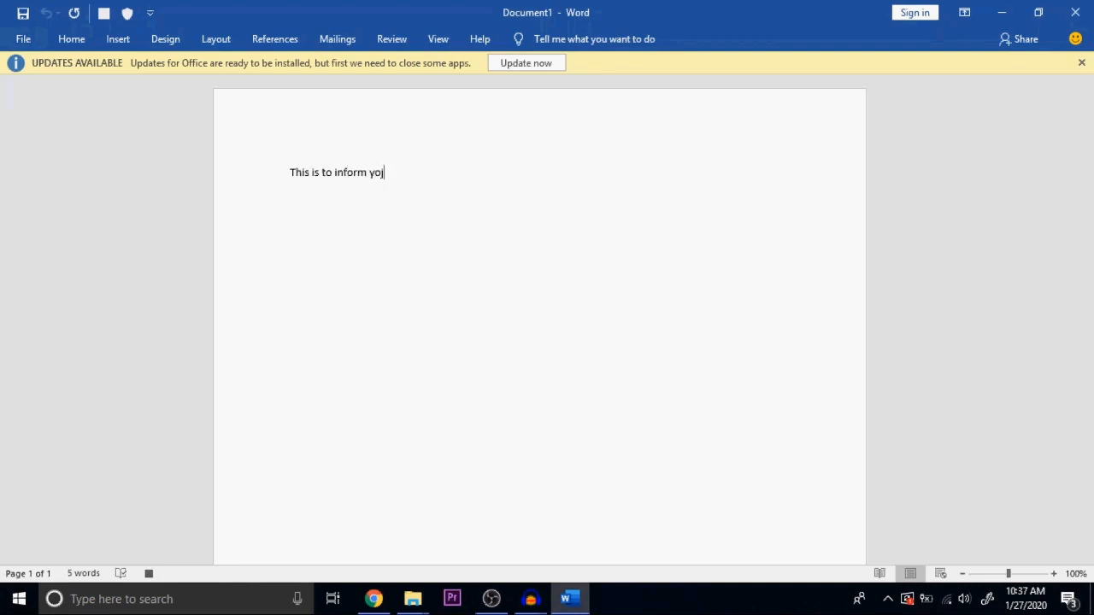
text(u all, that you have to assemble in the auditorium)
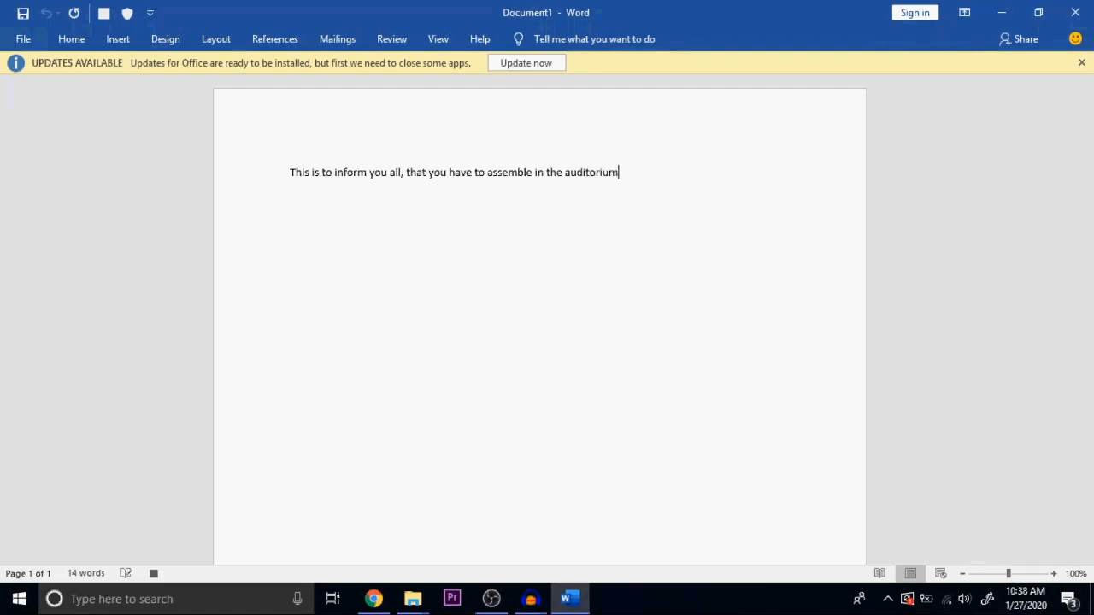
text( for the seminar)
Leave a large gap of blank lines, and add the closing lines "All the best", "Yours sincerely" and the sender's name.
key(Return)
key(Return)
key(Return)
key(Return)
key(Return)
key(Return)
key(Return)
key(Return)
key(Return)
key(Return)
key(Return)
text(All te)
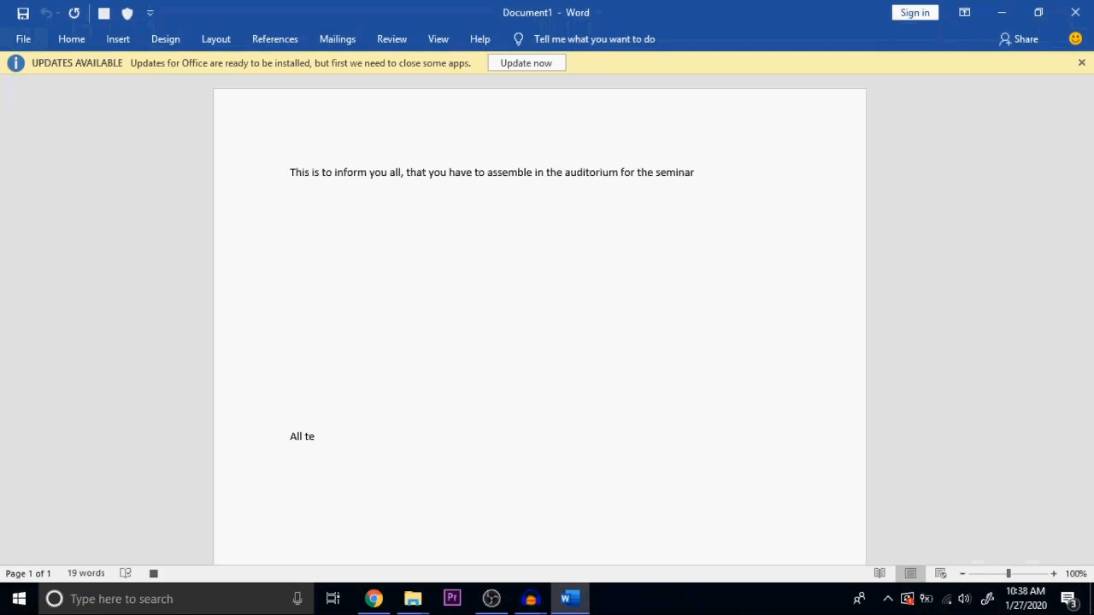
text(o)
key(BackSpace)
text(he best)
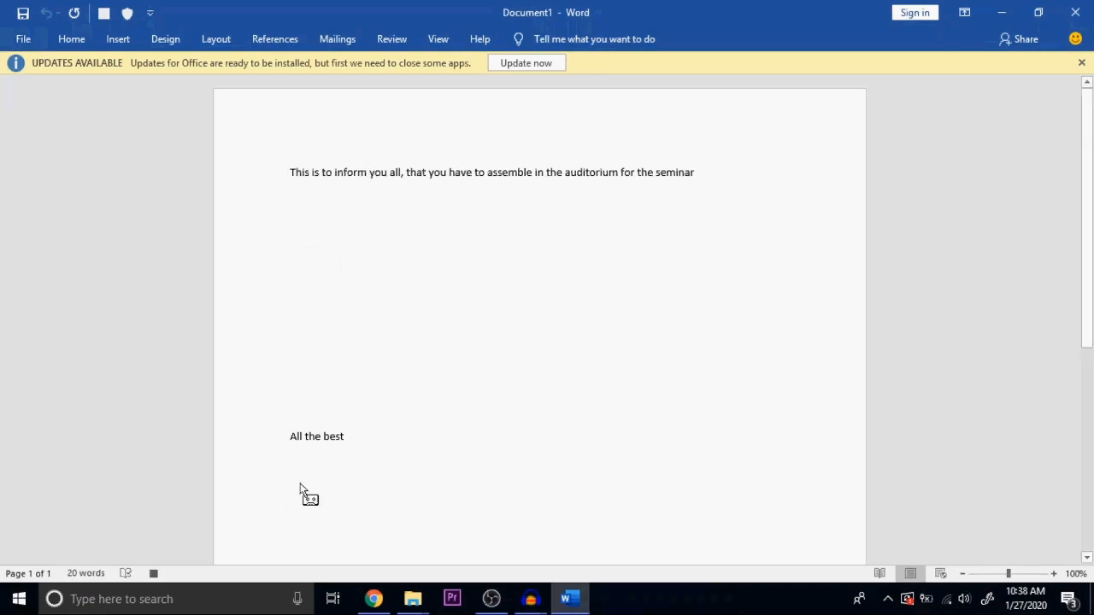
text(Yours sincerely)
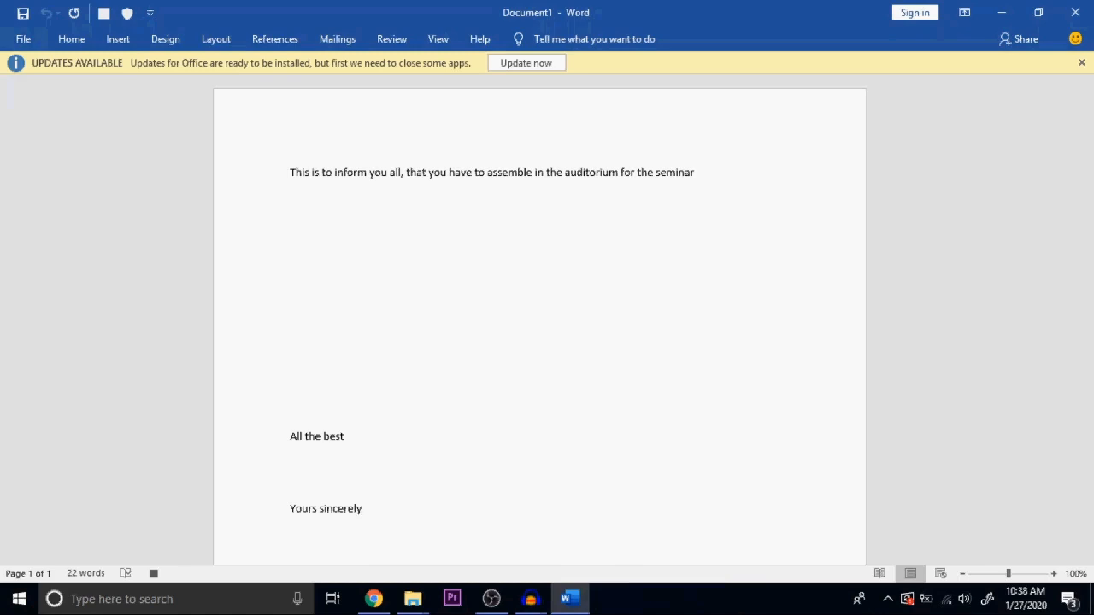
text(Noor)
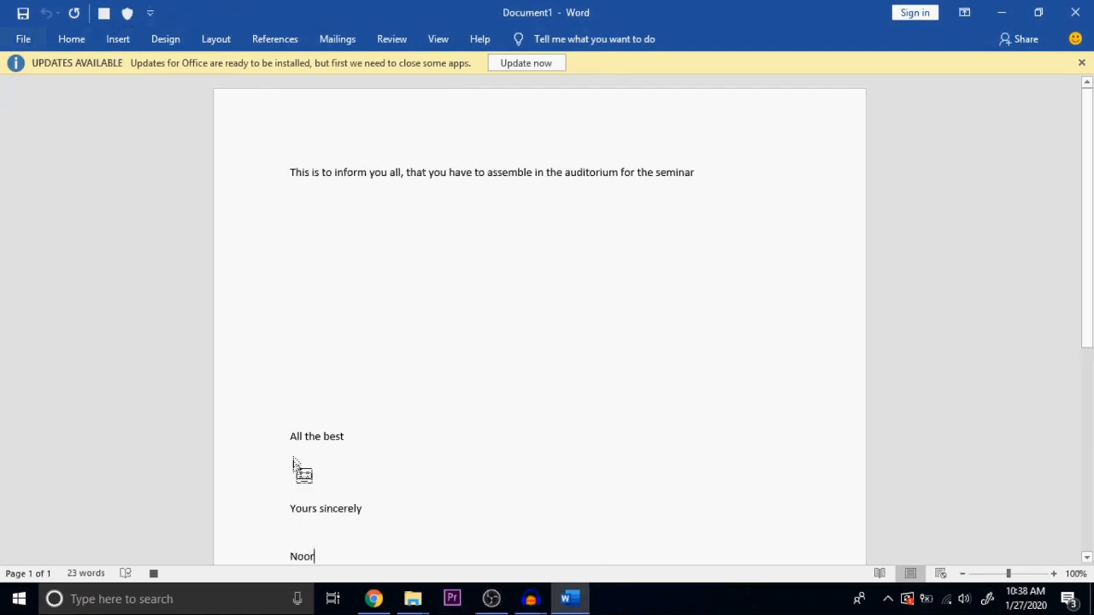
Format the line "All the best" as bold, italic, dark orange text at font size 26.
drag(290, 436, 346, 442)
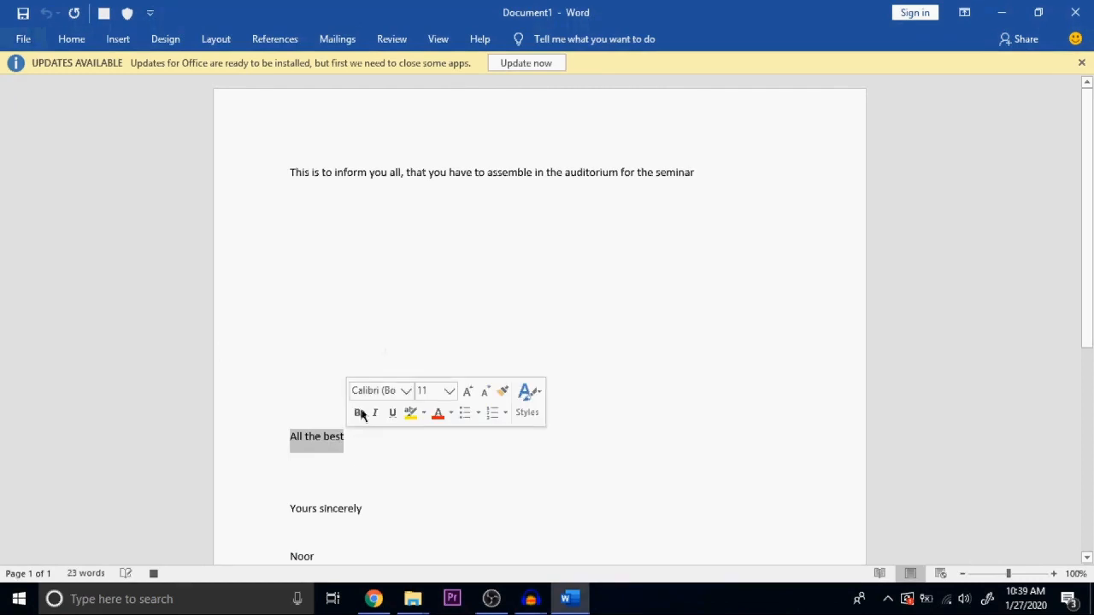
click(75, 41)
click(146, 94)
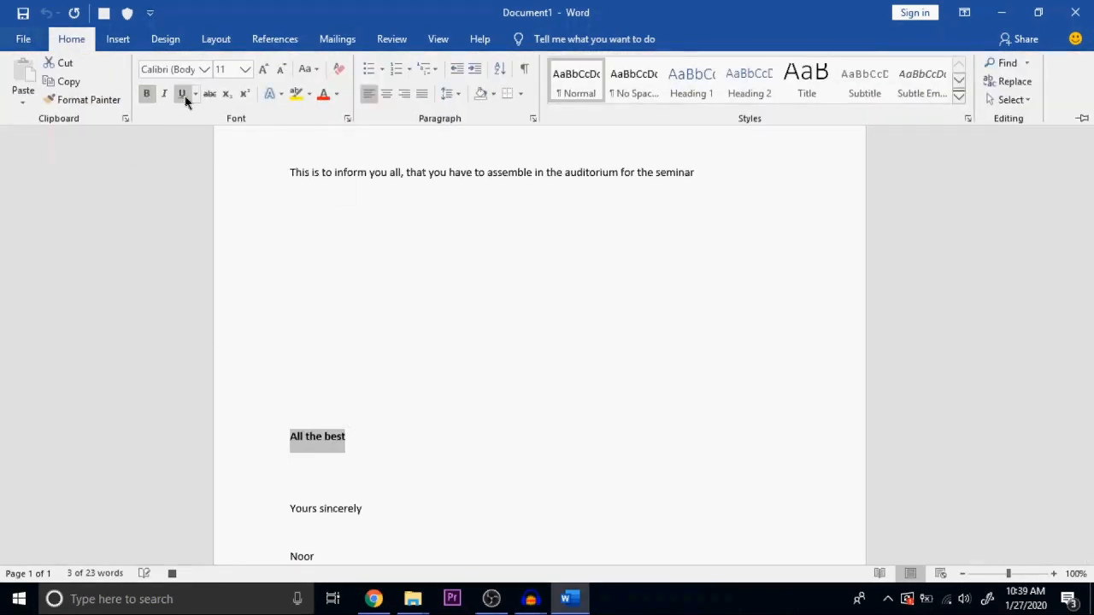
click(165, 96)
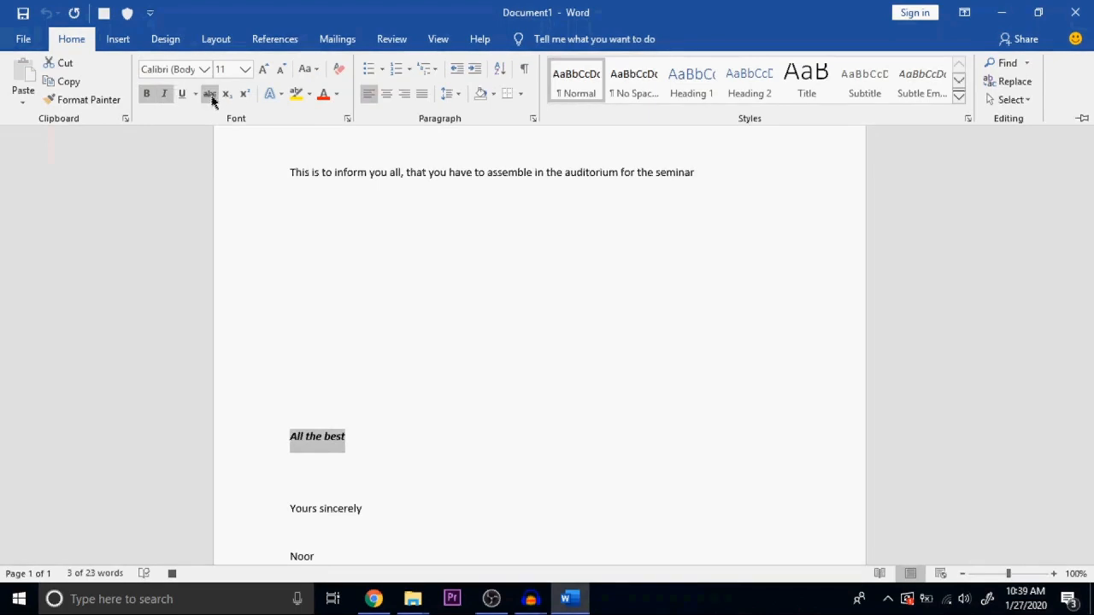
click(336, 95)
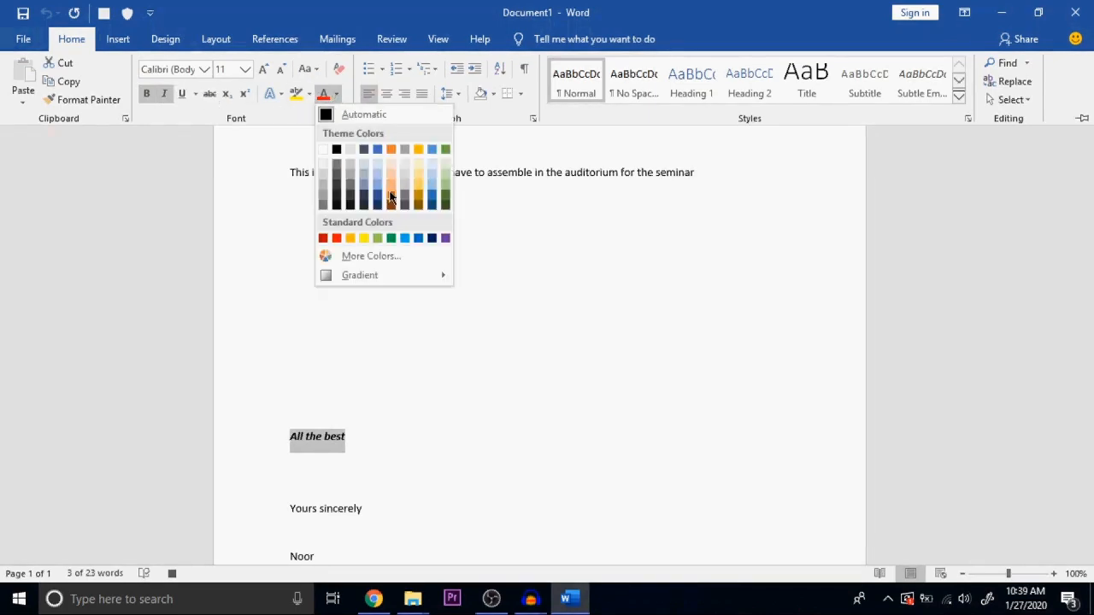
click(389, 198)
click(247, 72)
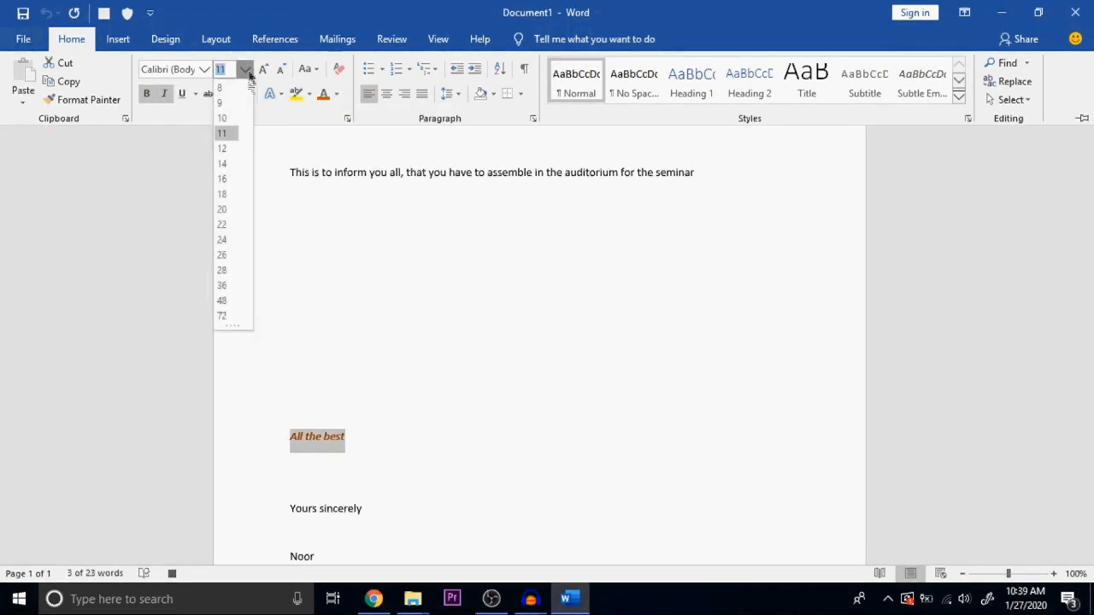
click(225, 264)
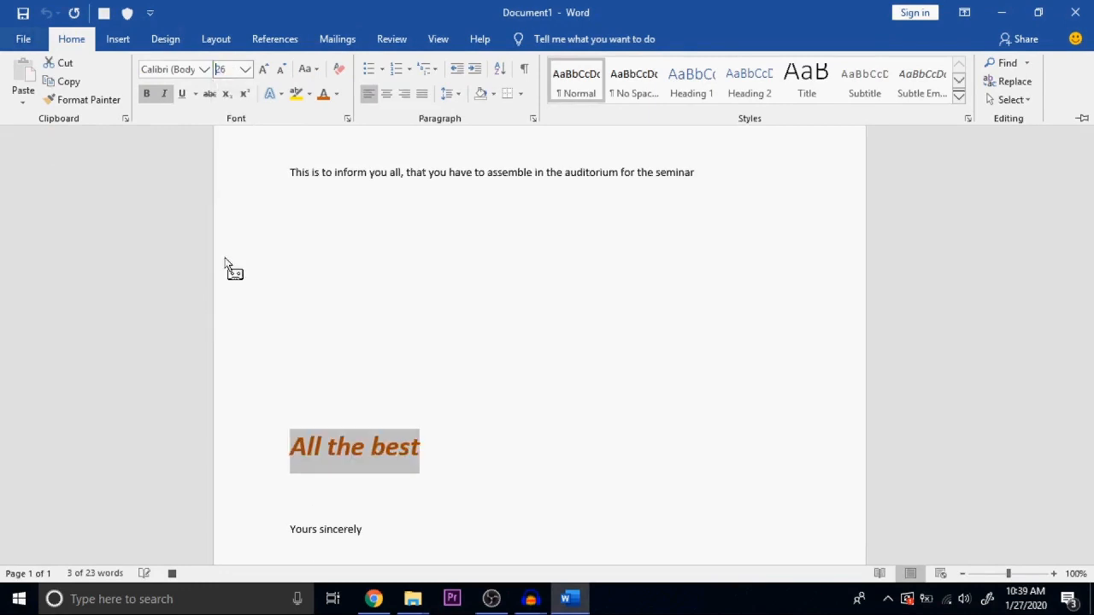
Align the "Yours sincerely" line to the right margin.
drag(408, 438, 368, 532)
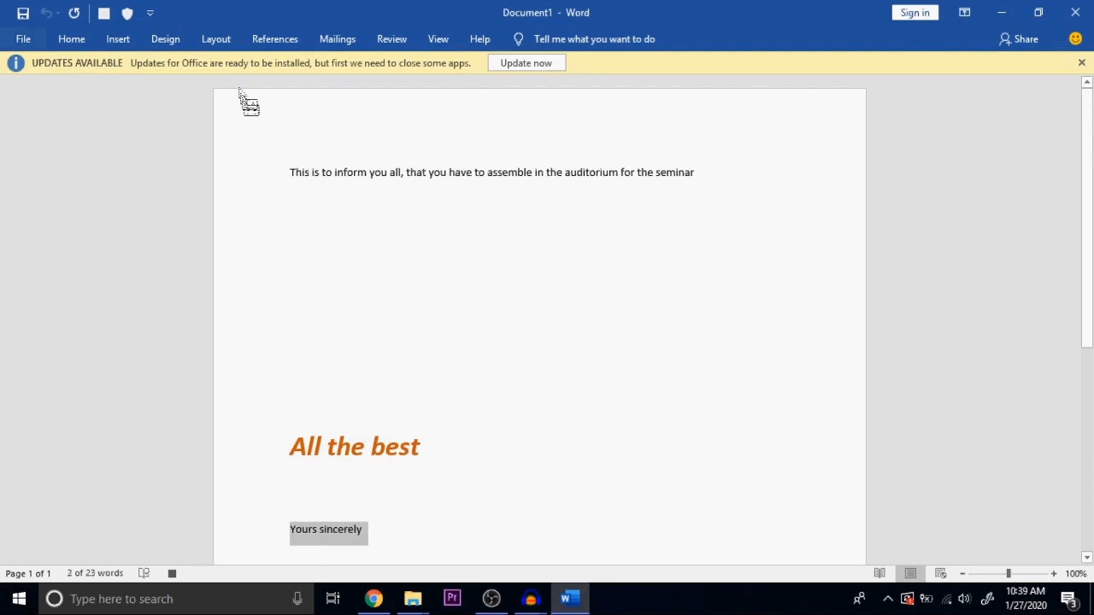
click(75, 40)
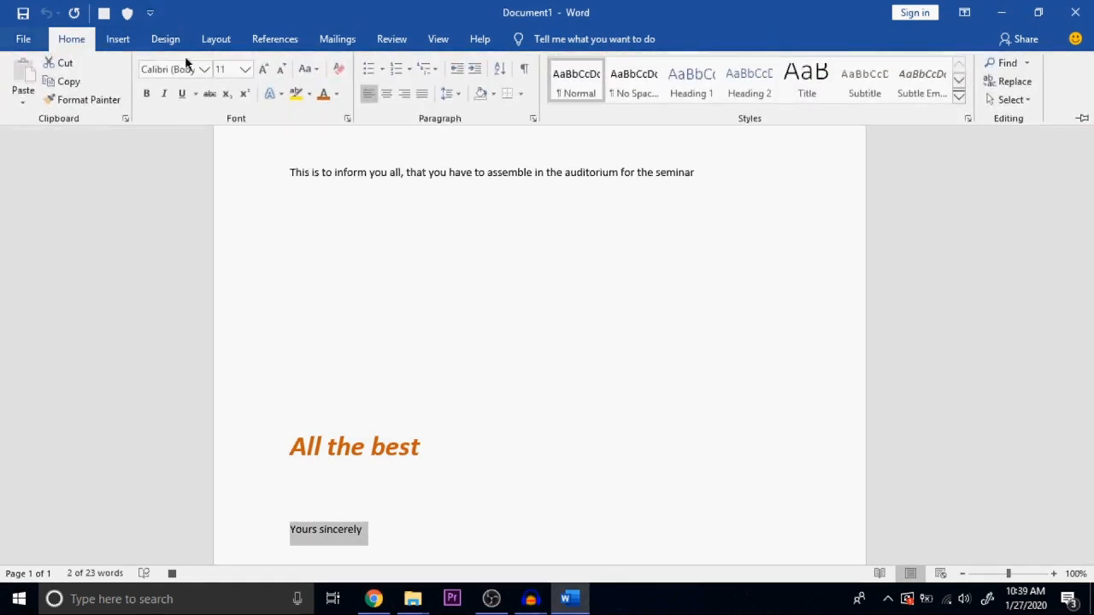
click(403, 93)
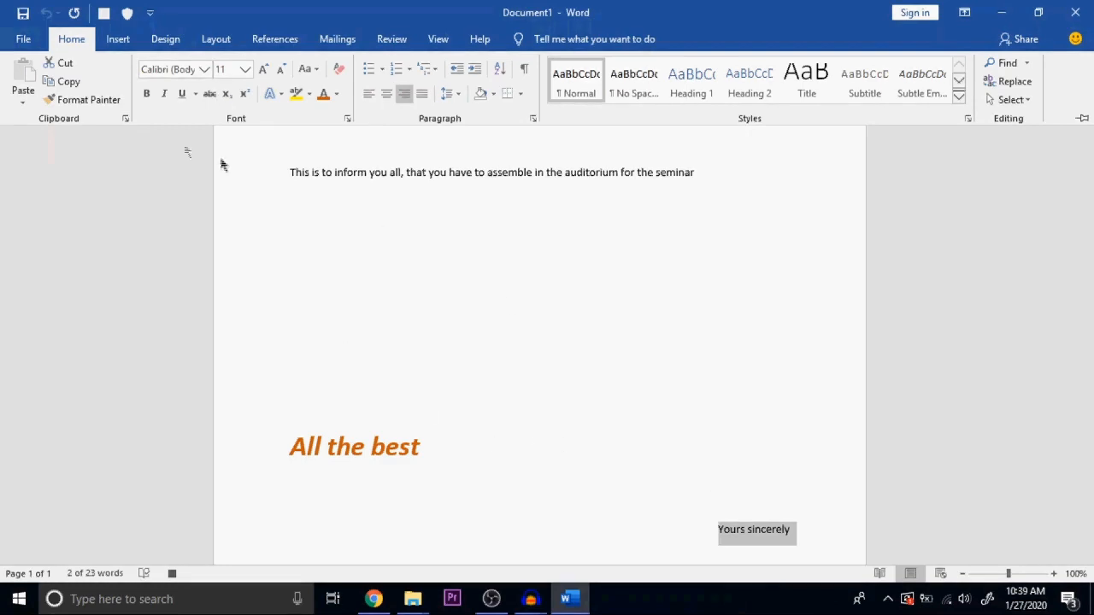
Insert the built-in Blank (Three Columns) header.
click(118, 40)
click(714, 64)
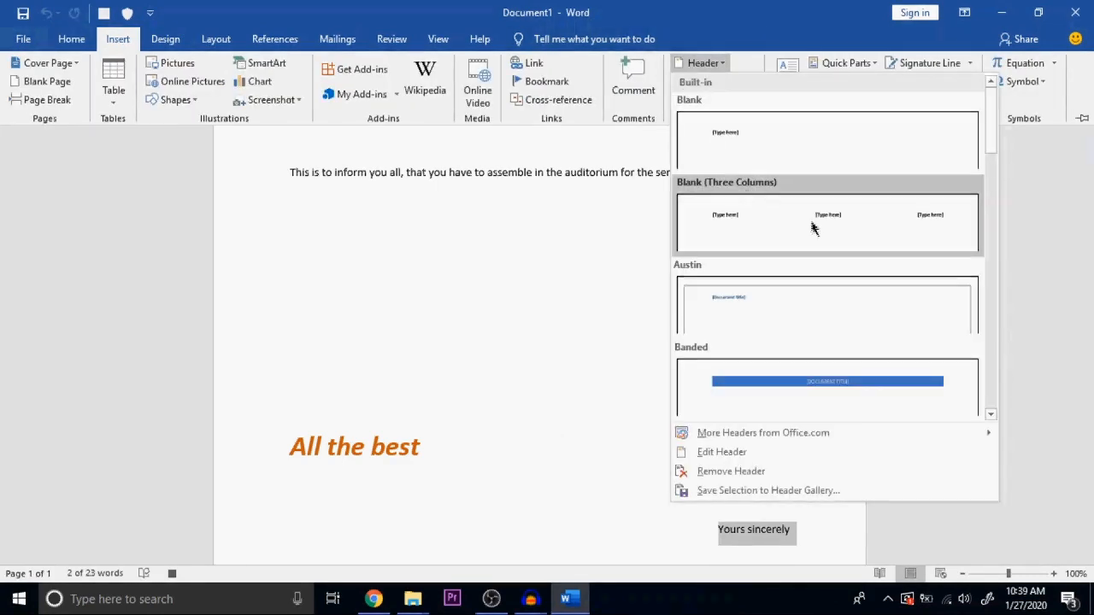
click(814, 227)
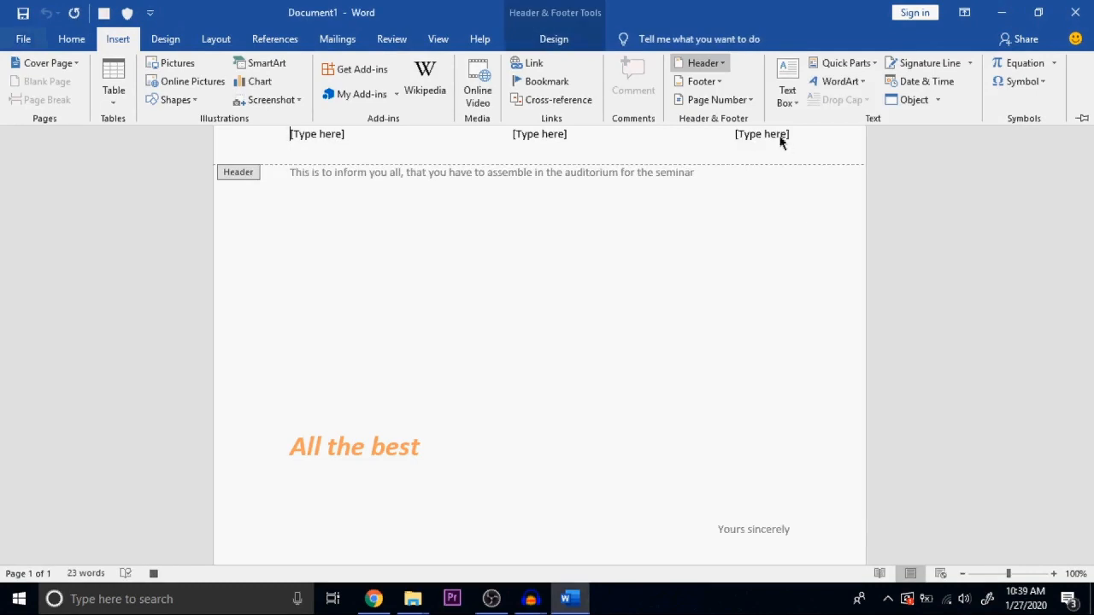
Add a centred plain page number at the top of the page, starting from the header's rightmost placeholder.
click(740, 136)
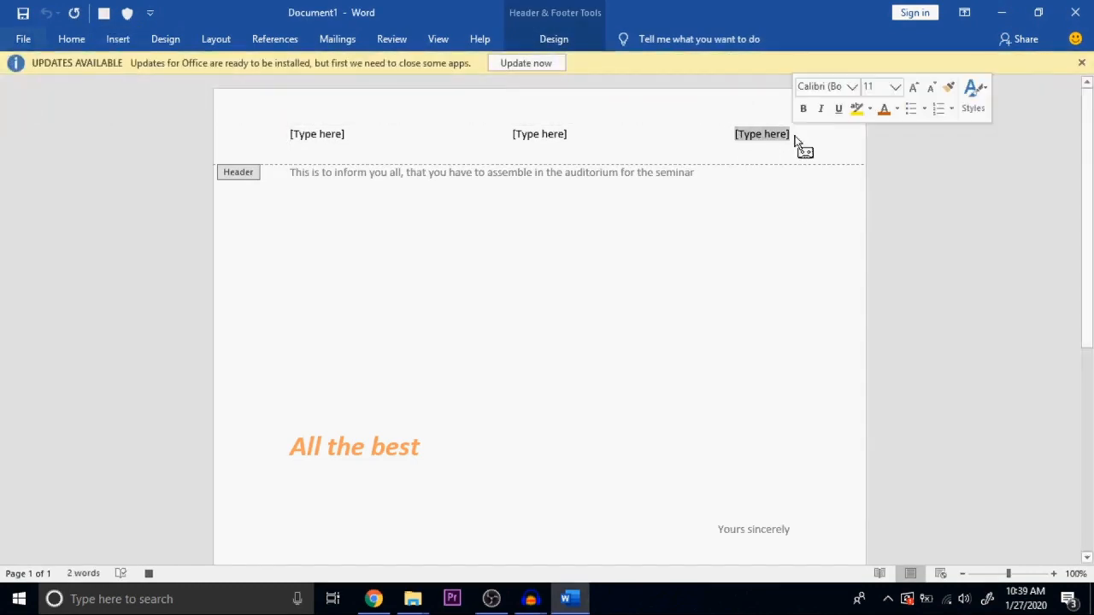
click(120, 38)
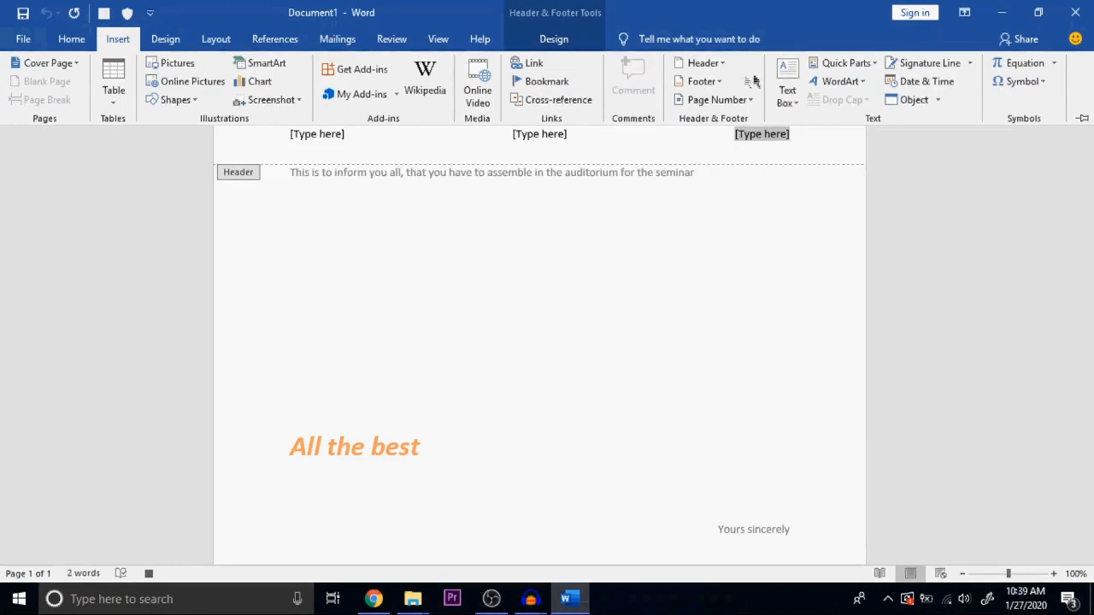
click(702, 100)
mouse_move(716, 147)
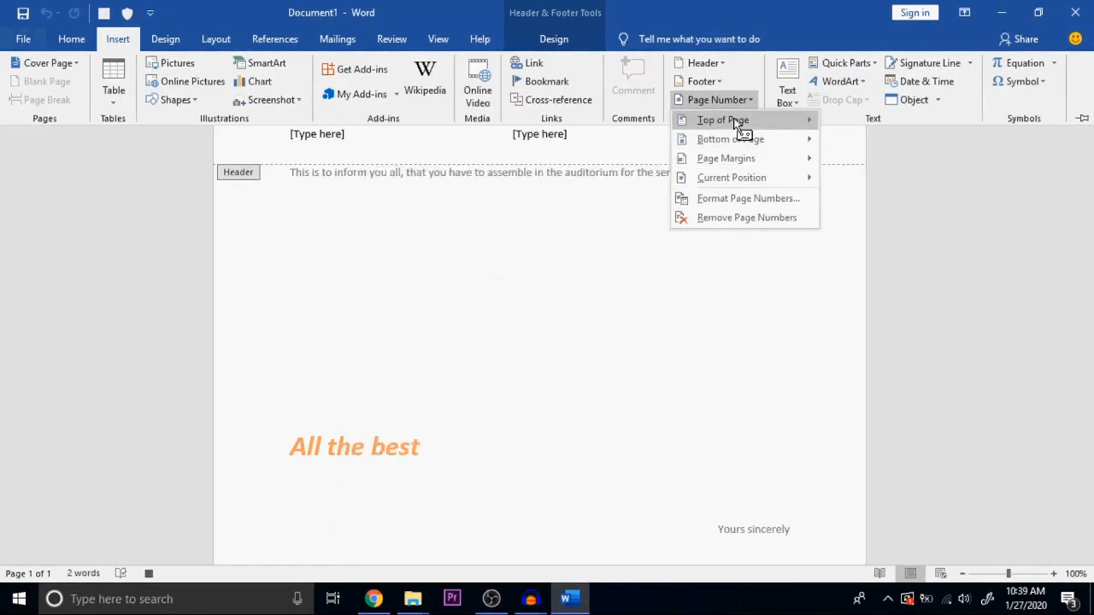
mouse_move(738, 121)
click(503, 258)
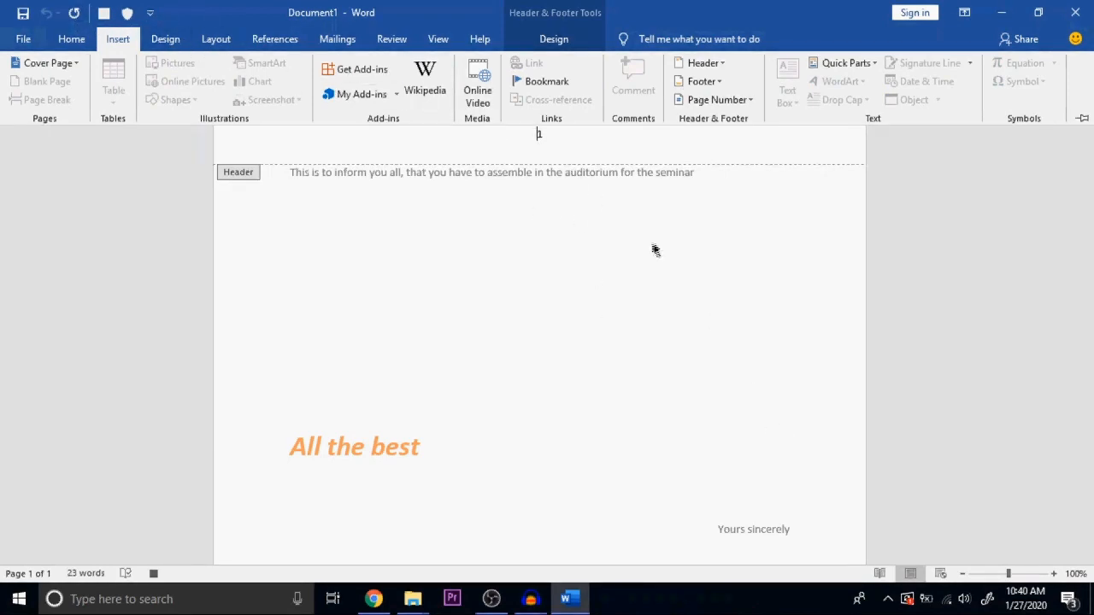
Insert the built-in Austin footer with its page border.
double_click(124, 42)
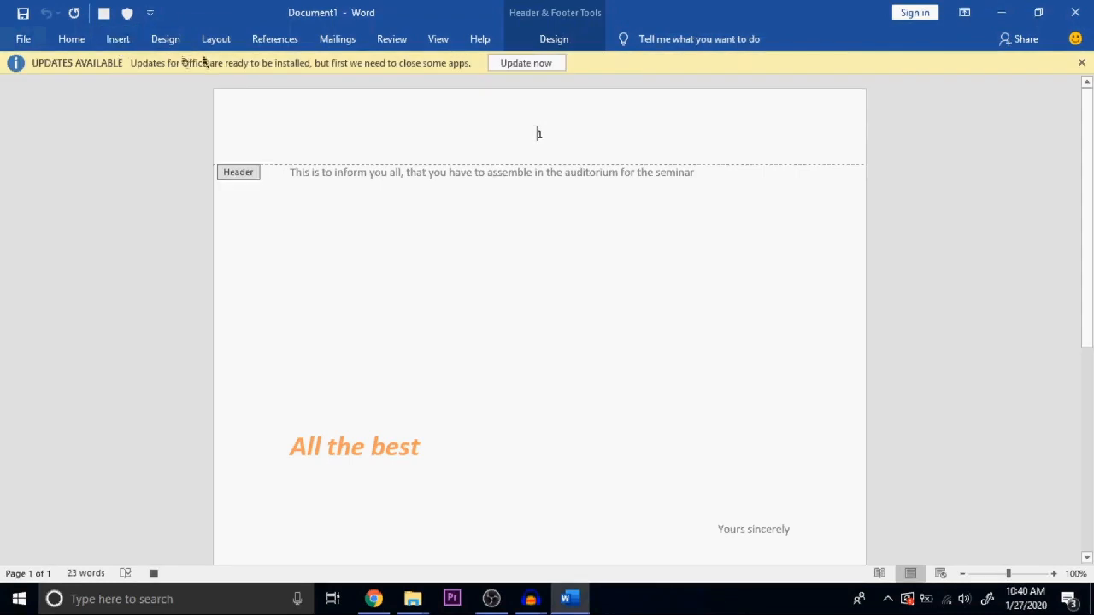
click(120, 40)
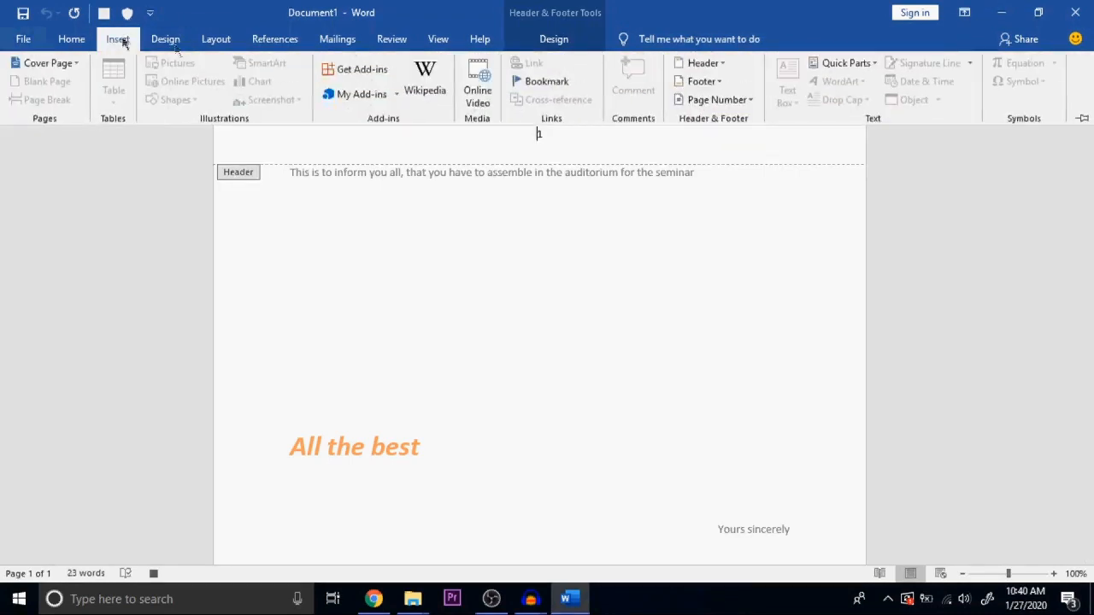
click(694, 83)
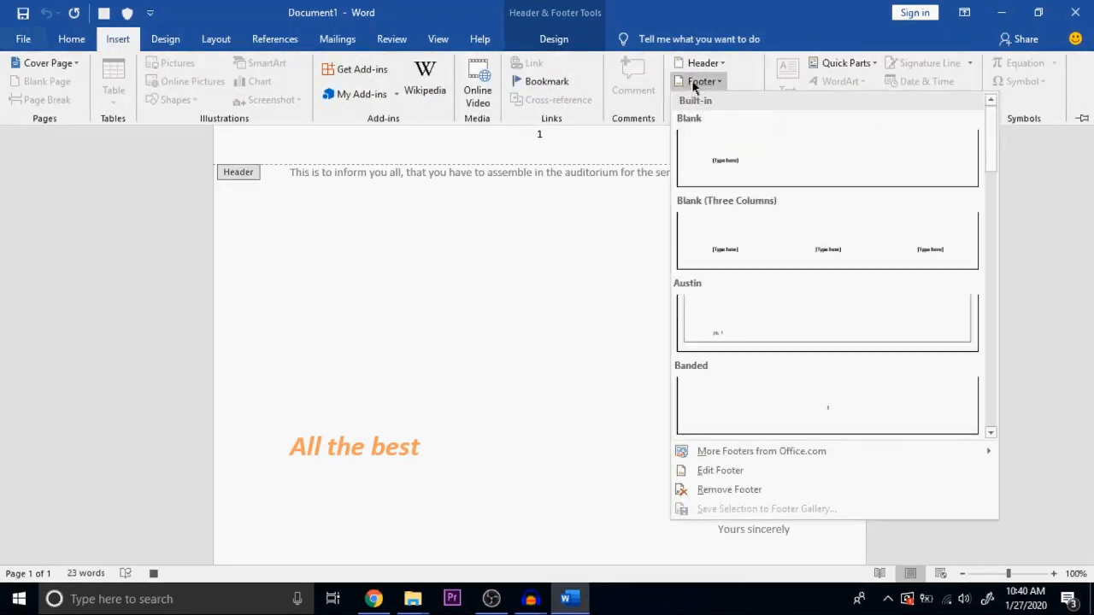
click(794, 316)
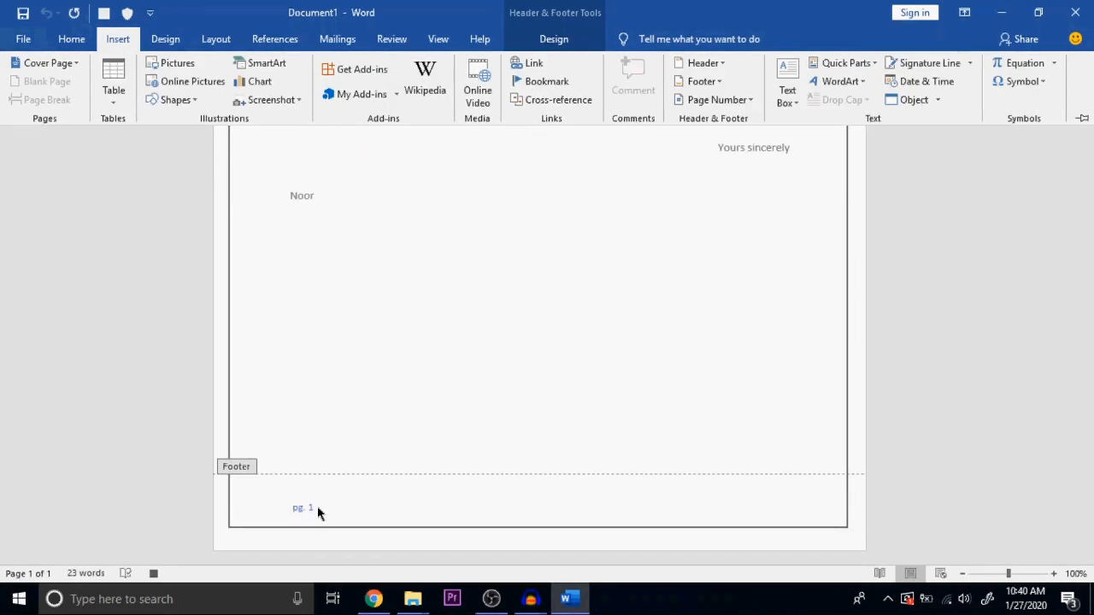
Insert the current date into the footer before the page number, using the 27-Jan-20 format.
click(117, 40)
click(901, 82)
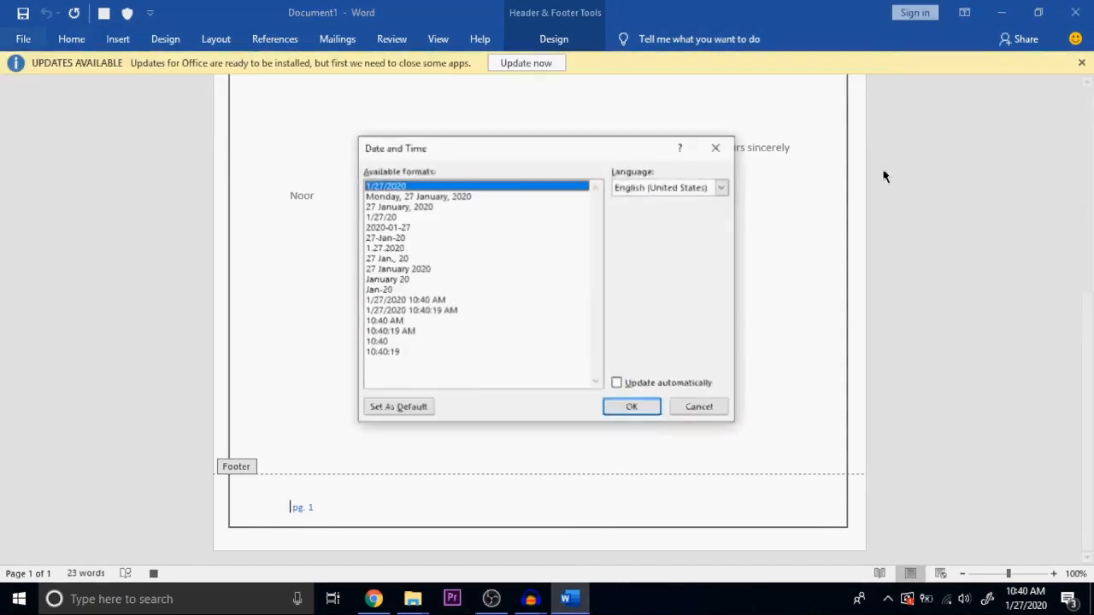
click(392, 239)
click(633, 407)
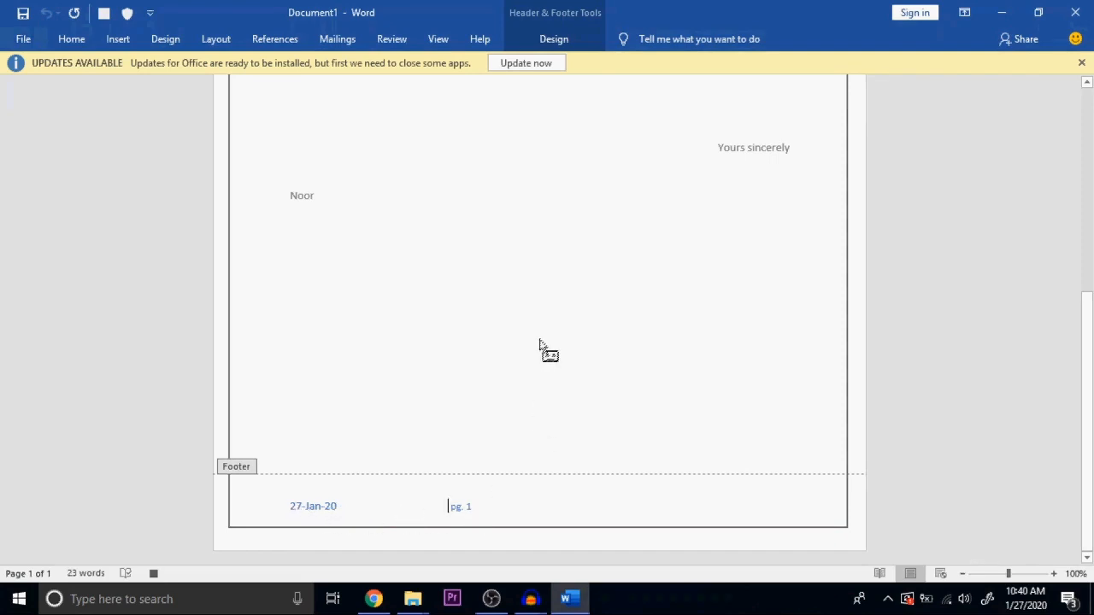
Look over the header, body and footer of the finished notice, and stop recording the macro.
scroll(545, 345, up, 5)
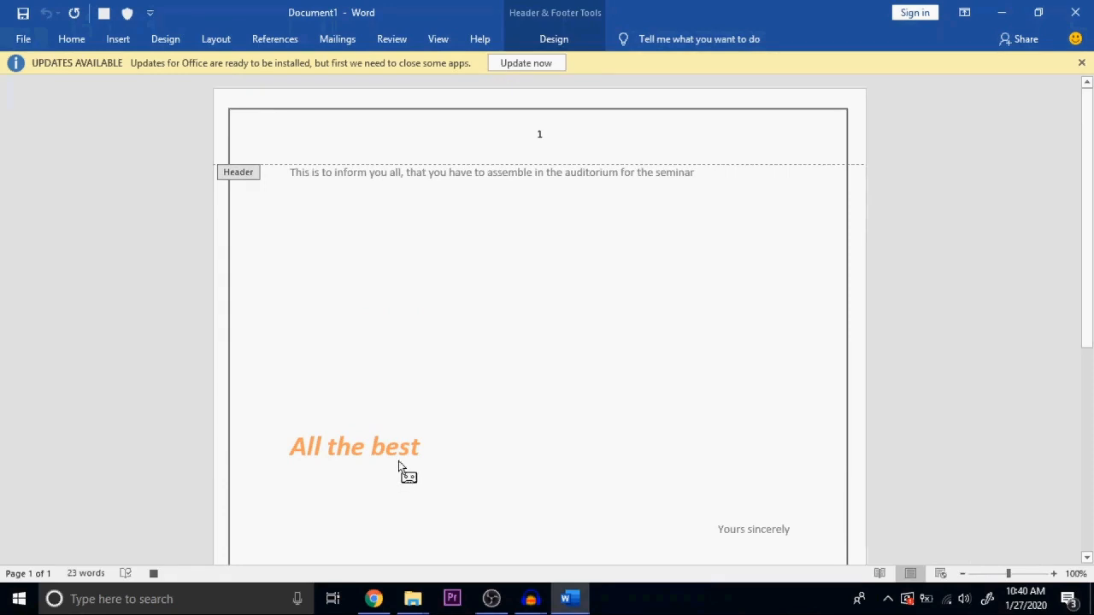
scroll(397, 466, down, 1)
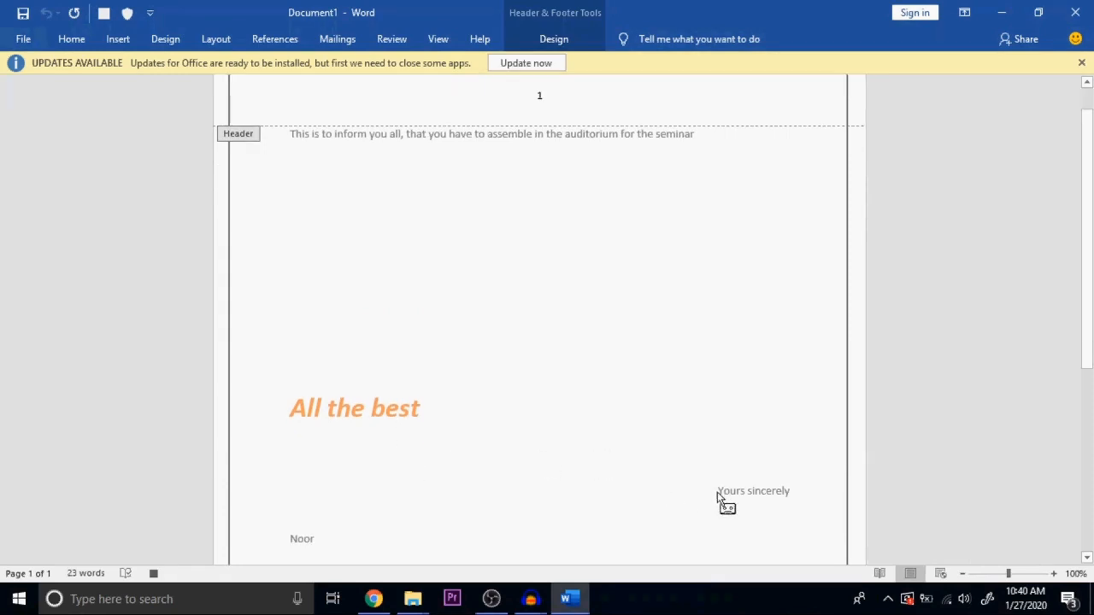
scroll(768, 465, down, 3)
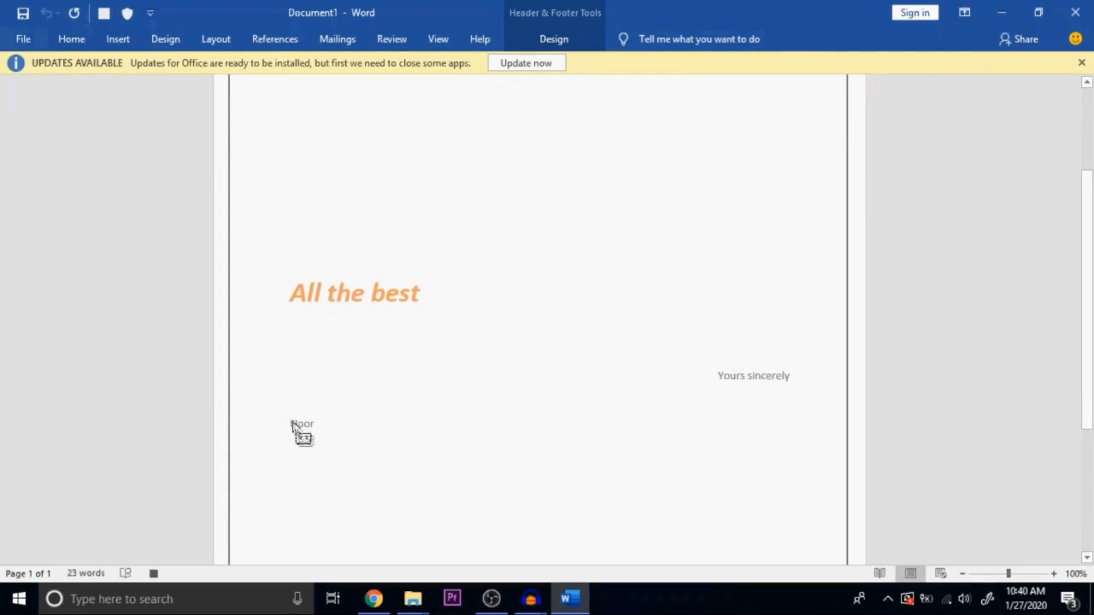
scroll(317, 439, down, 5)
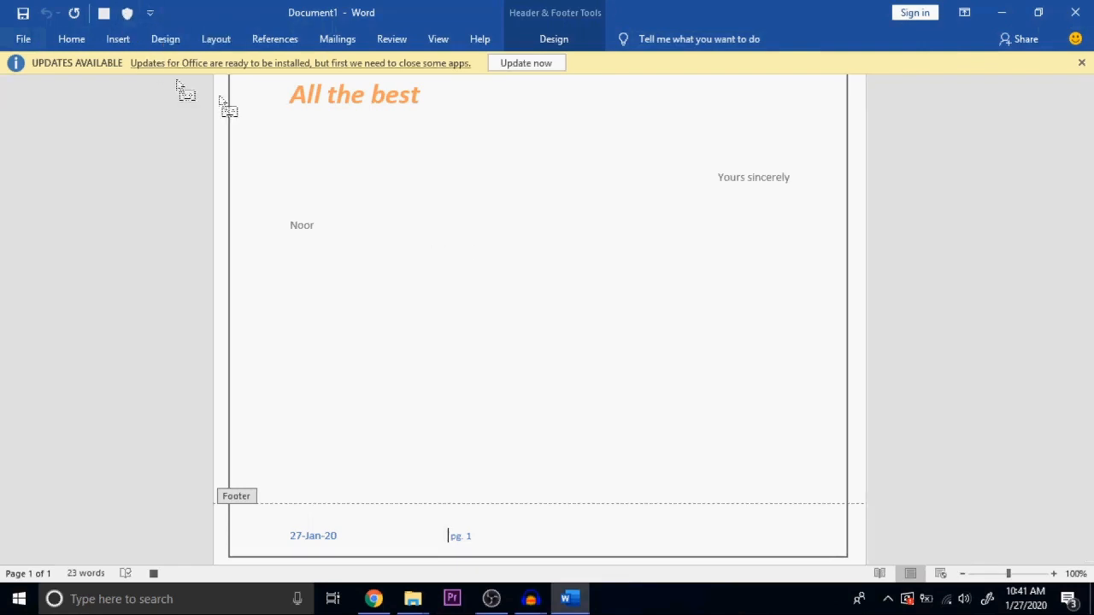
click(438, 42)
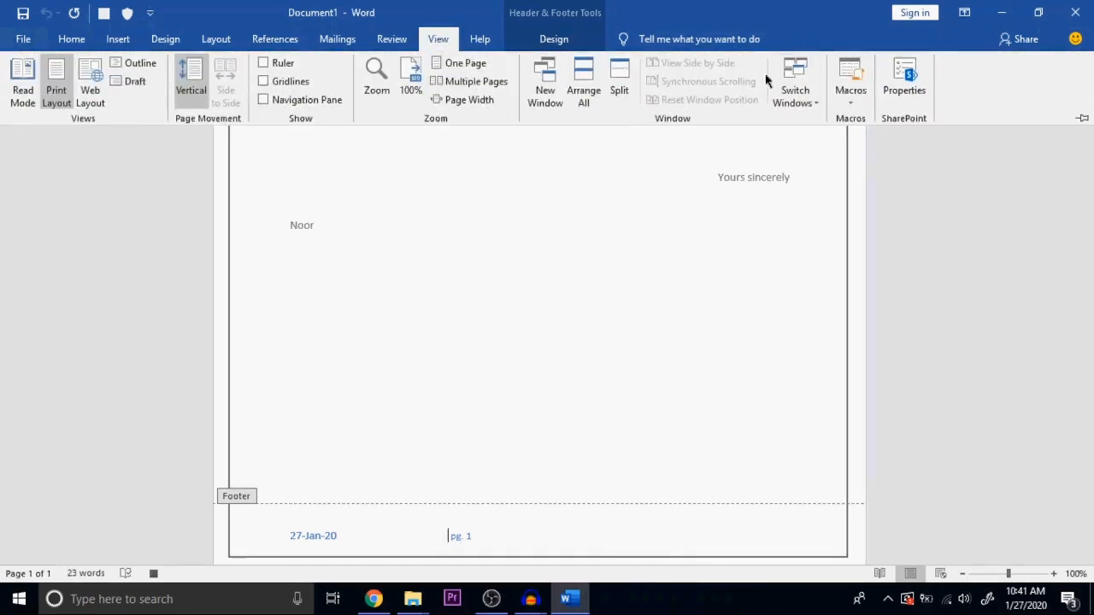
click(847, 103)
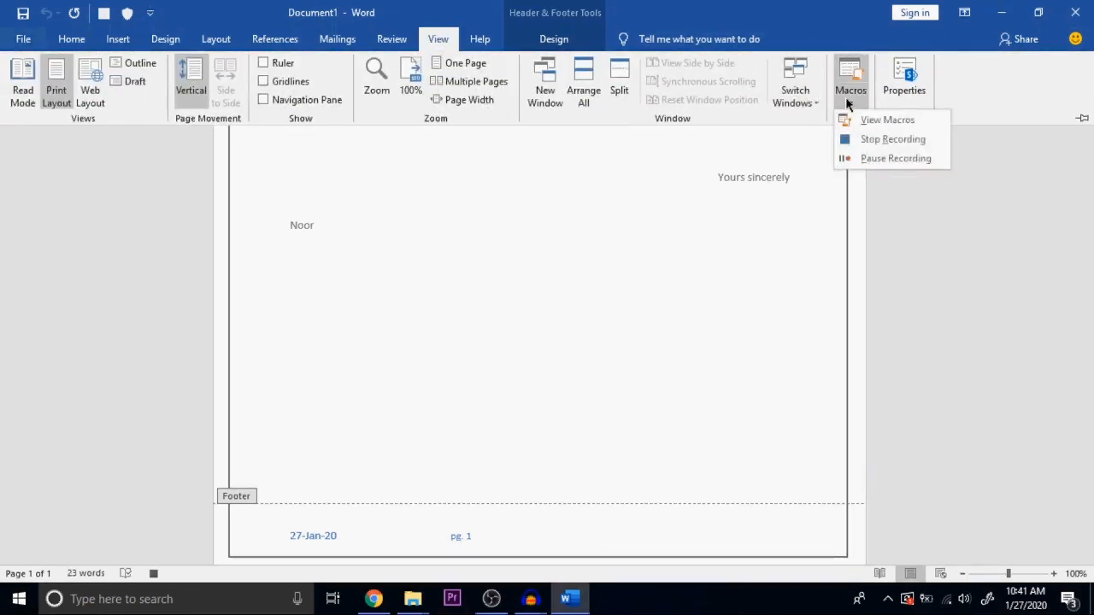
click(867, 140)
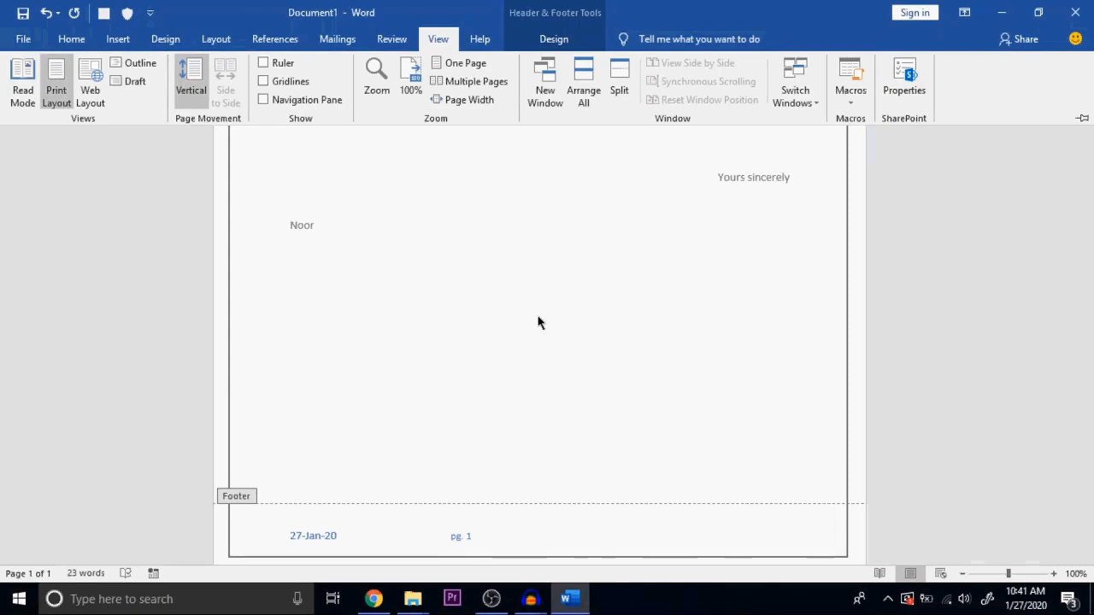
Create a new blank document, run the sample6 macro from the Quick Access Toolbar, review the page and run the macro again.
click(23, 39)
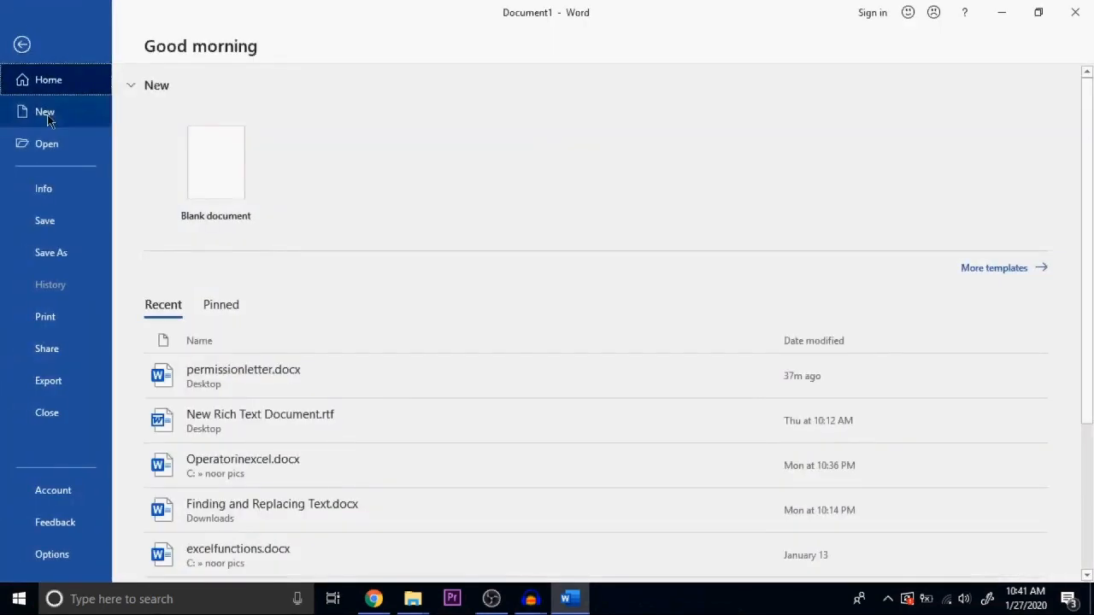
click(46, 116)
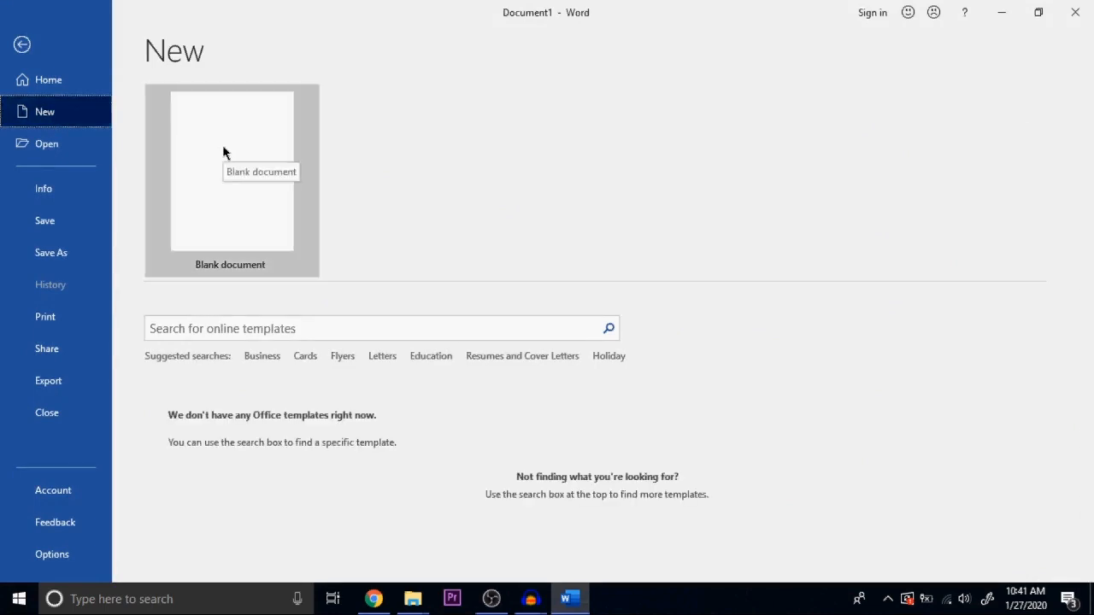
click(223, 152)
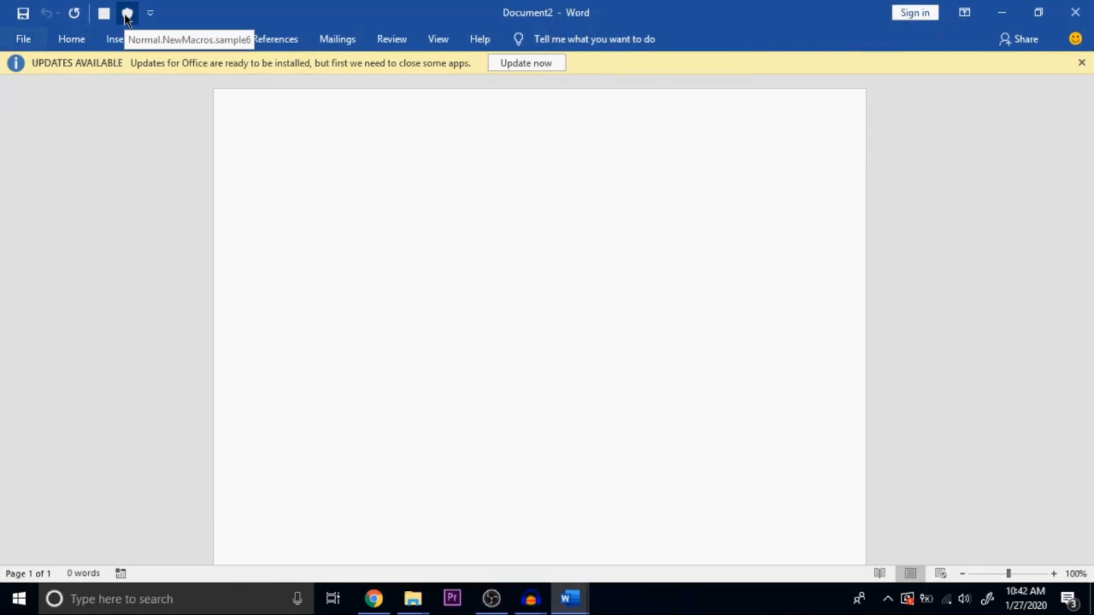
click(127, 14)
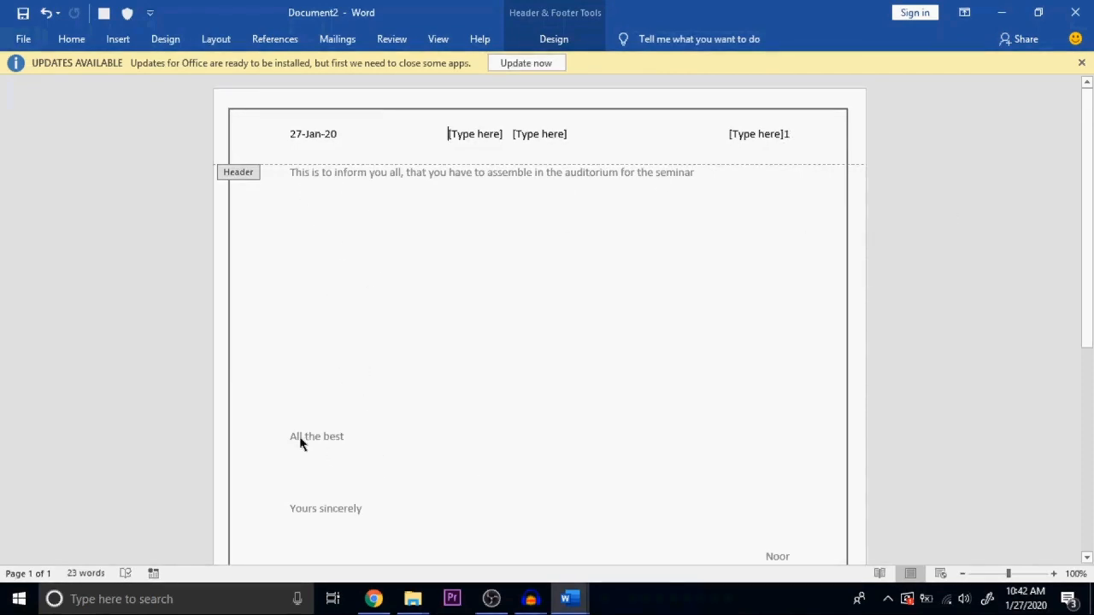
scroll(537, 432, down, 3)
scroll(568, 395, down, 4)
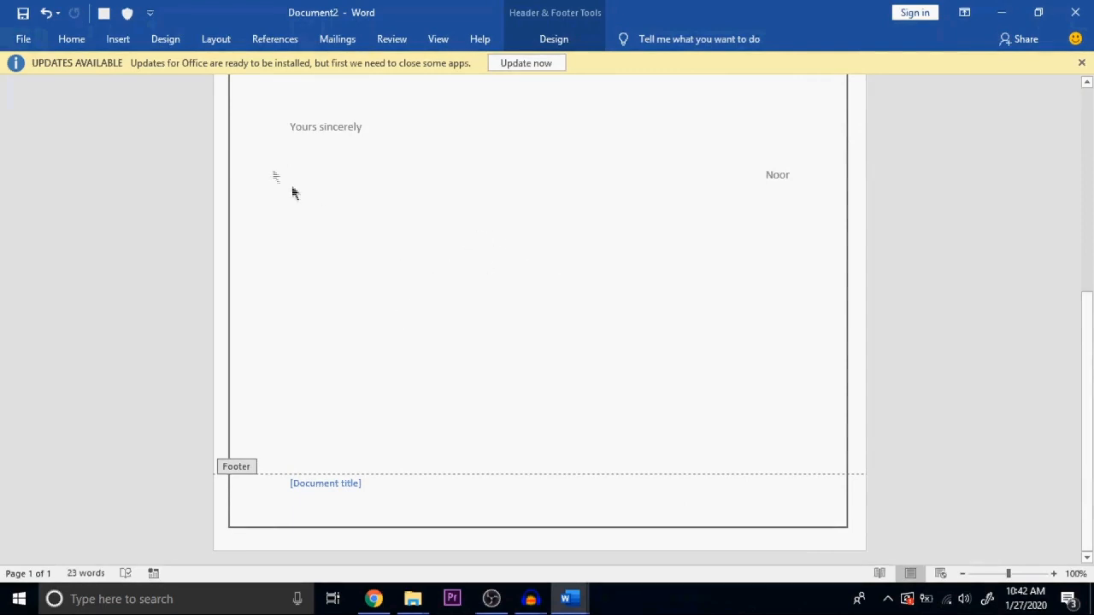
click(129, 13)
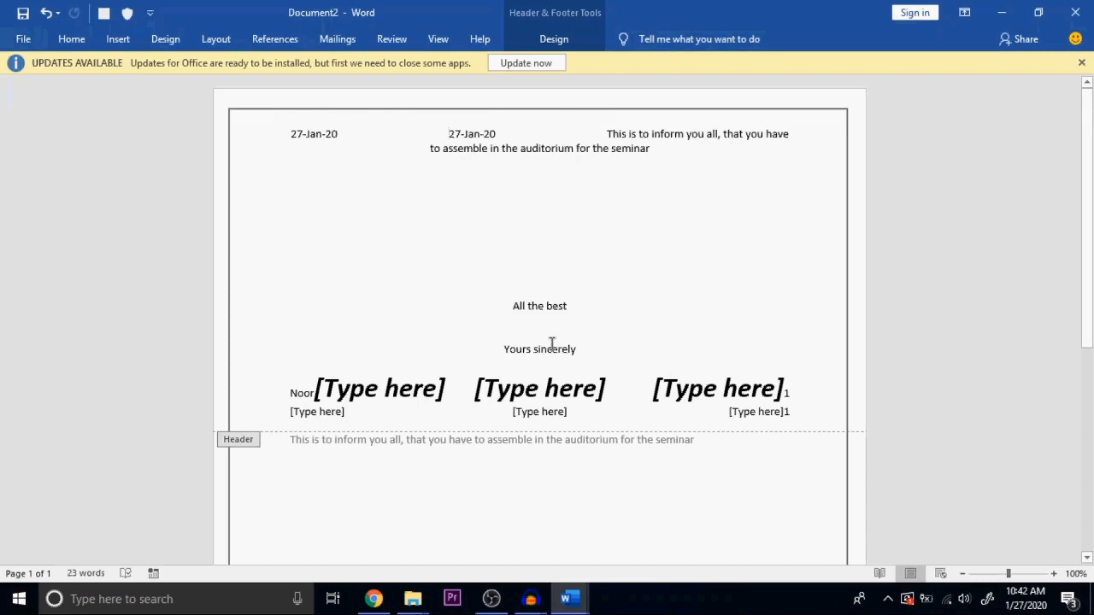
Create another new blank document for a fresh test of the sample6 macro.
click(30, 46)
click(44, 111)
click(213, 174)
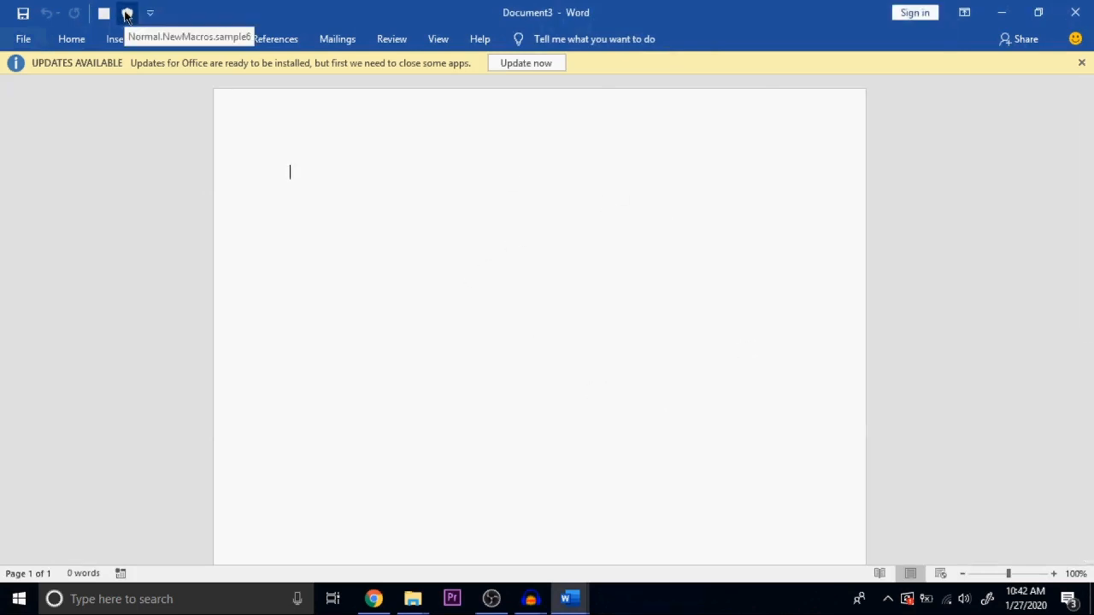
Run the sample6 macro and add the filler lines "Nknfksnfkzsnv", "Vszvlczvcznklnvkzcnvxck" and "mlnvknvkczvn" in the body between the seminar sentence and "All the best".
click(126, 13)
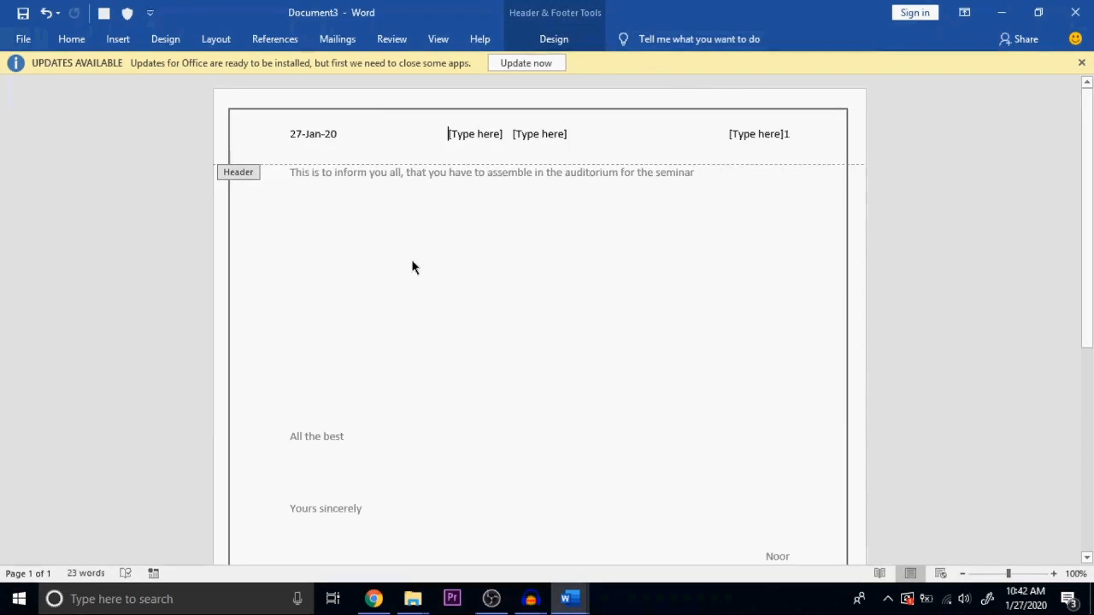
double_click(388, 269)
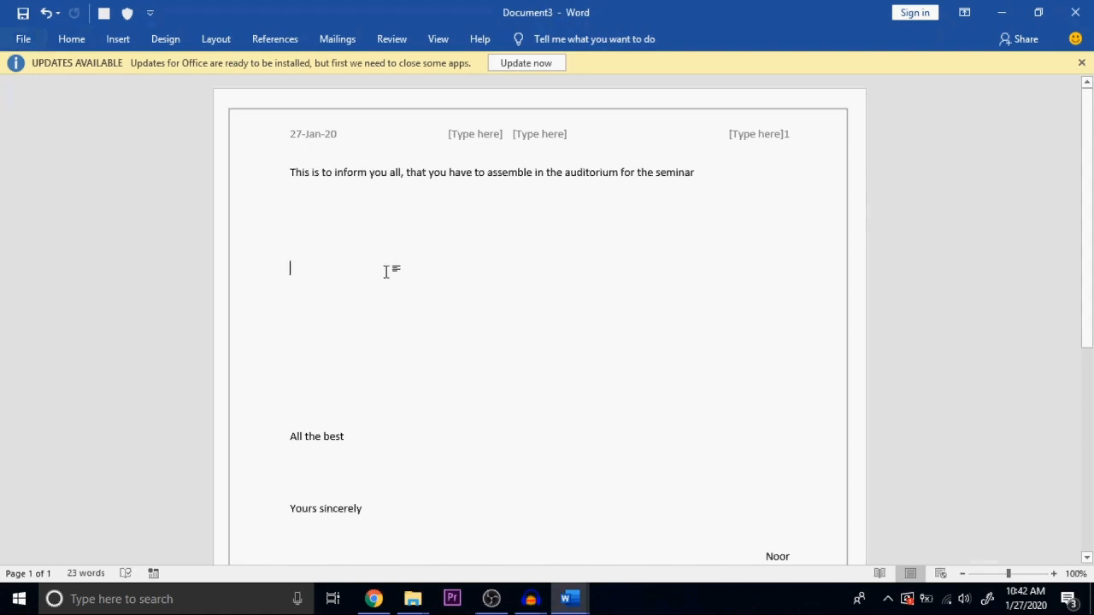
text(nknfksnfkzsnv)
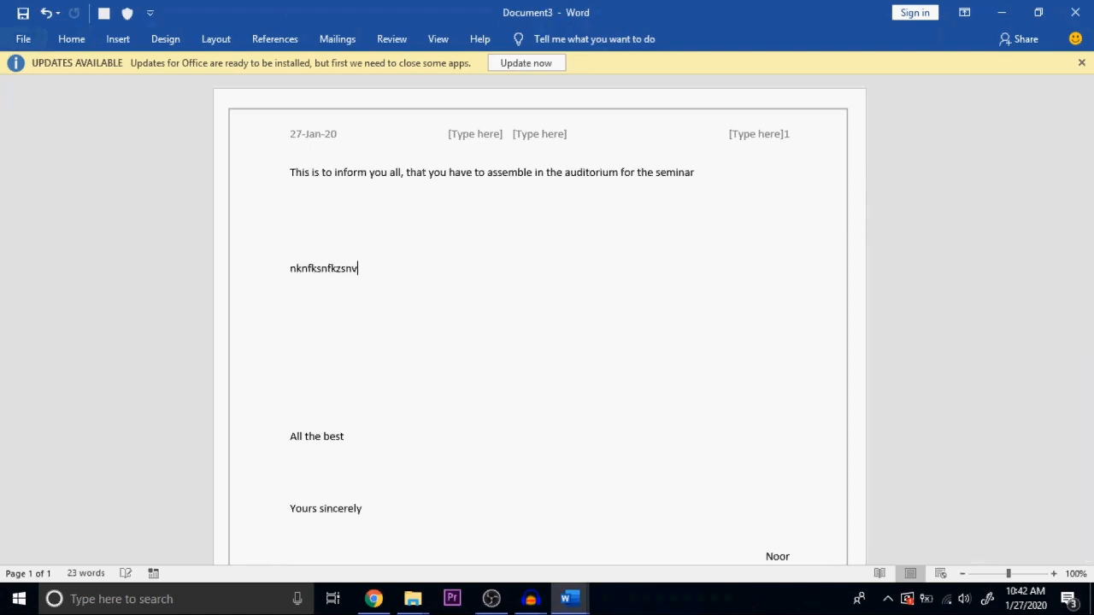
key(Return)
text(vszvlczvcznklnvkzcnvxck)
key(Return)
text(mlnvknvkczvn)
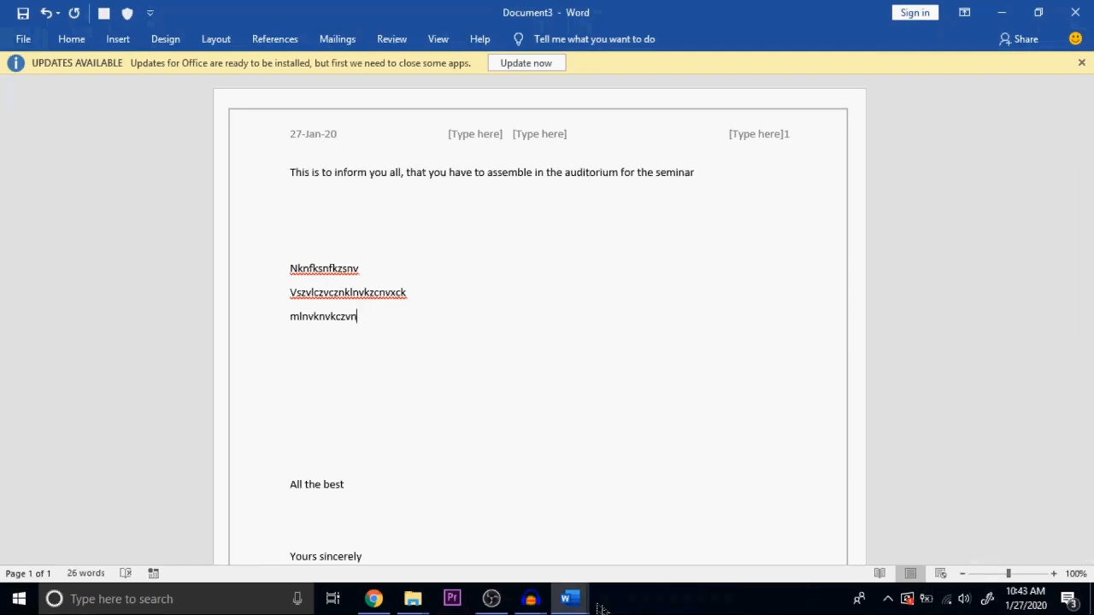
mouse_move(493, 602)
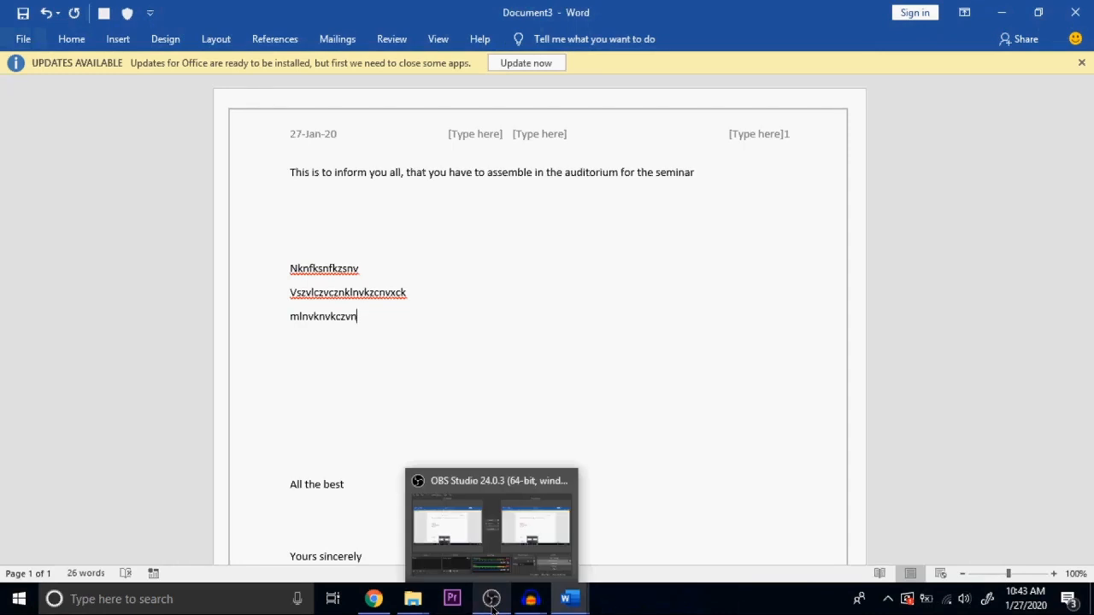
click(502, 543)
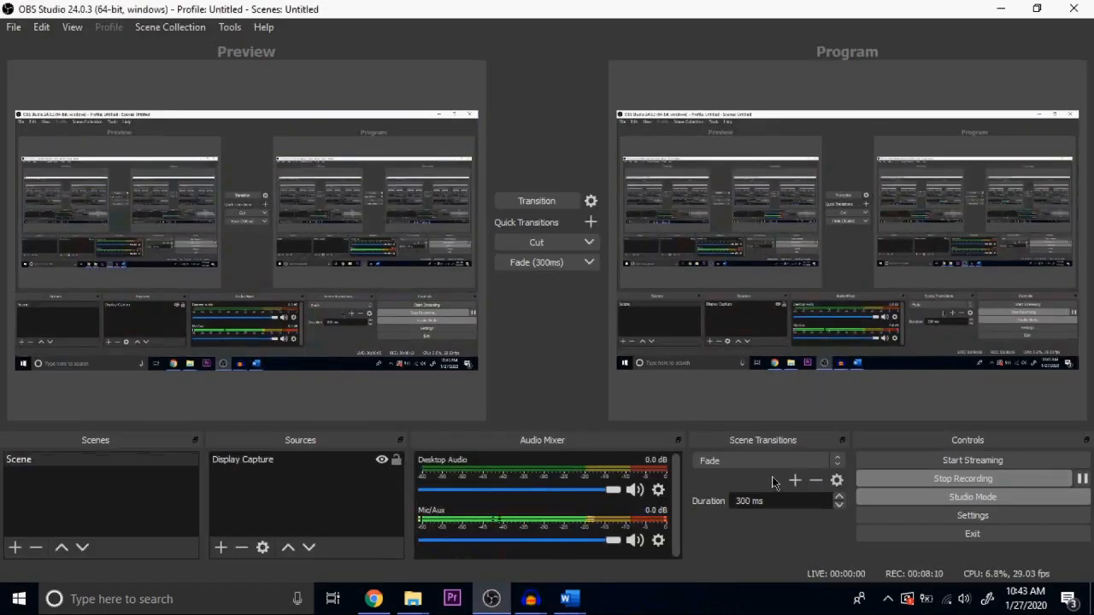